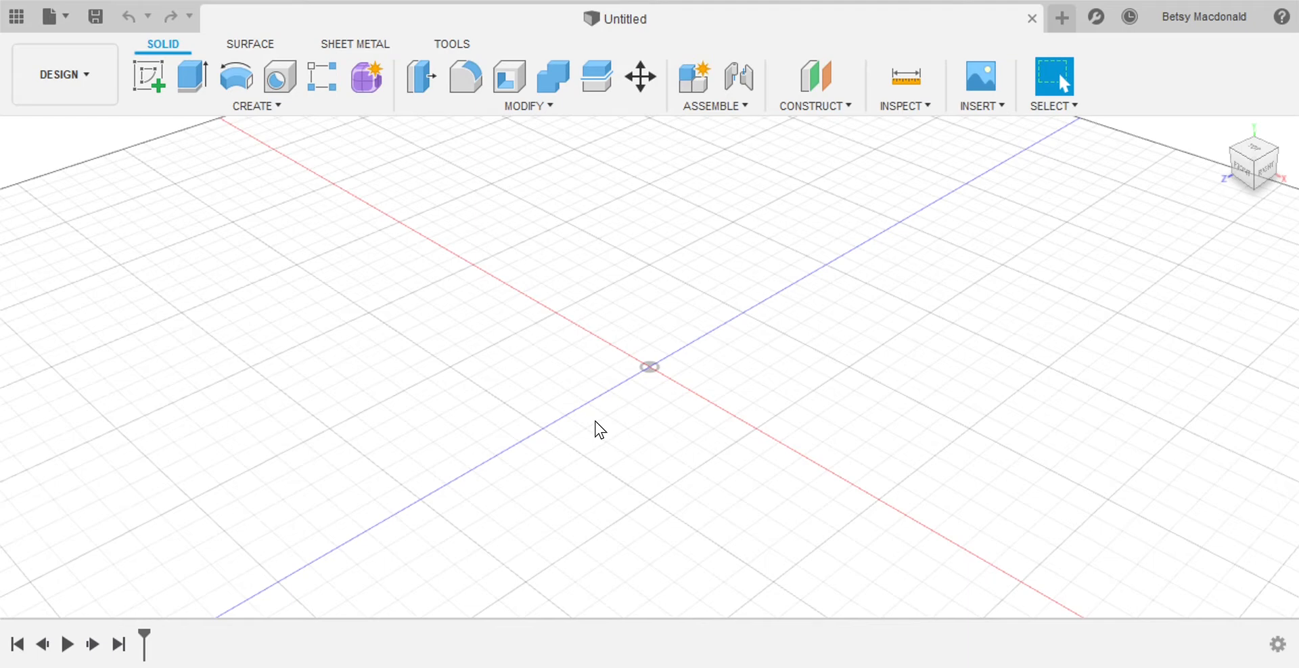
Create a solid box about 100 by 50 mm and 10 mm high on the ground plane, with one long edge along the red axis
left_click(193, 75)
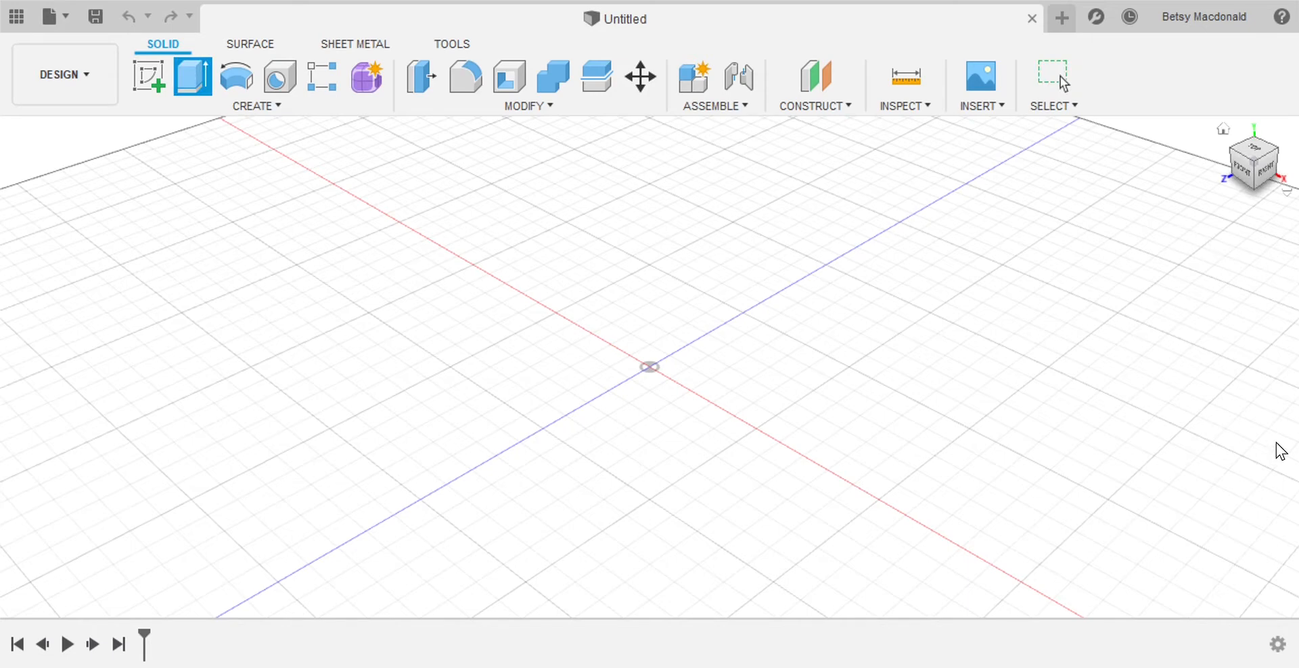
key("Escape")
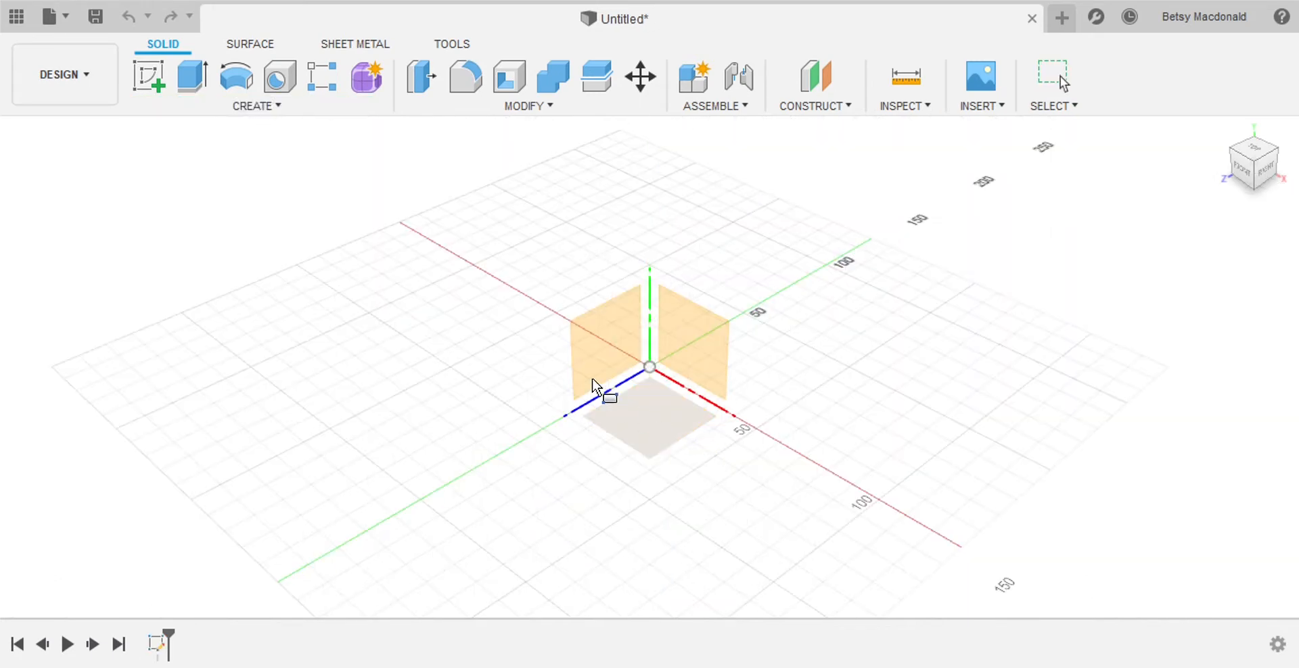
left_click(606, 388)
left_click(557, 314)
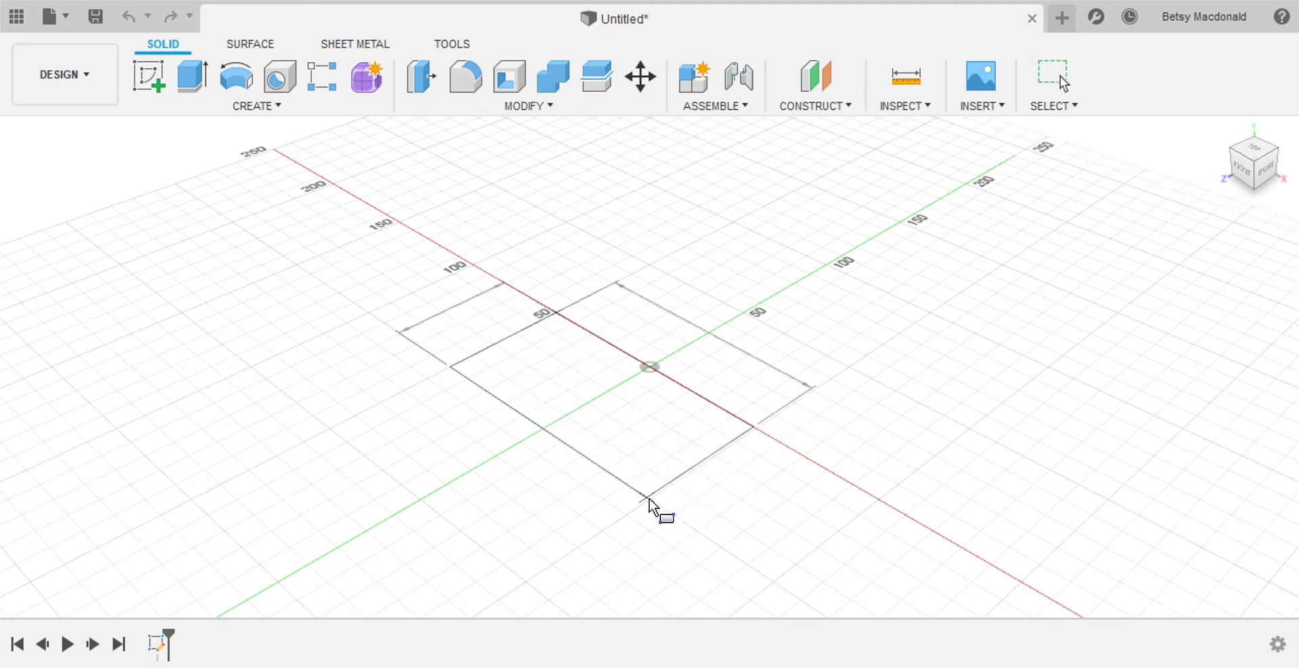
left_click(648, 500)
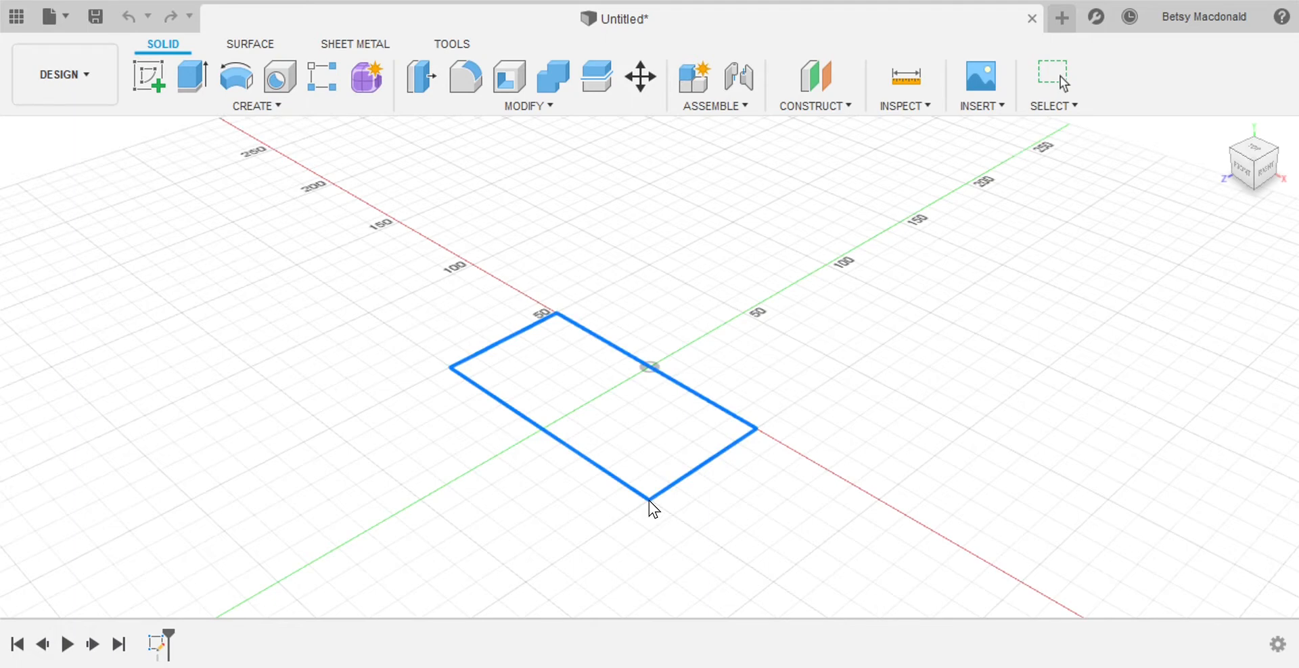
key("e")
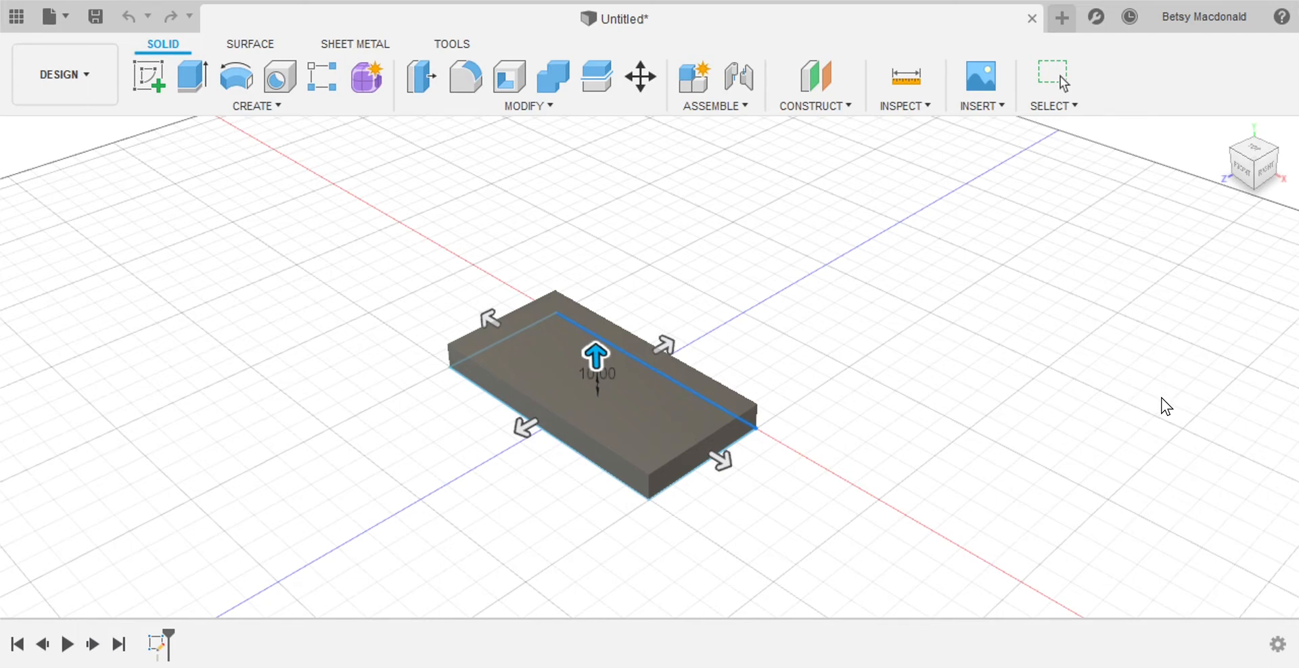
key("Return")
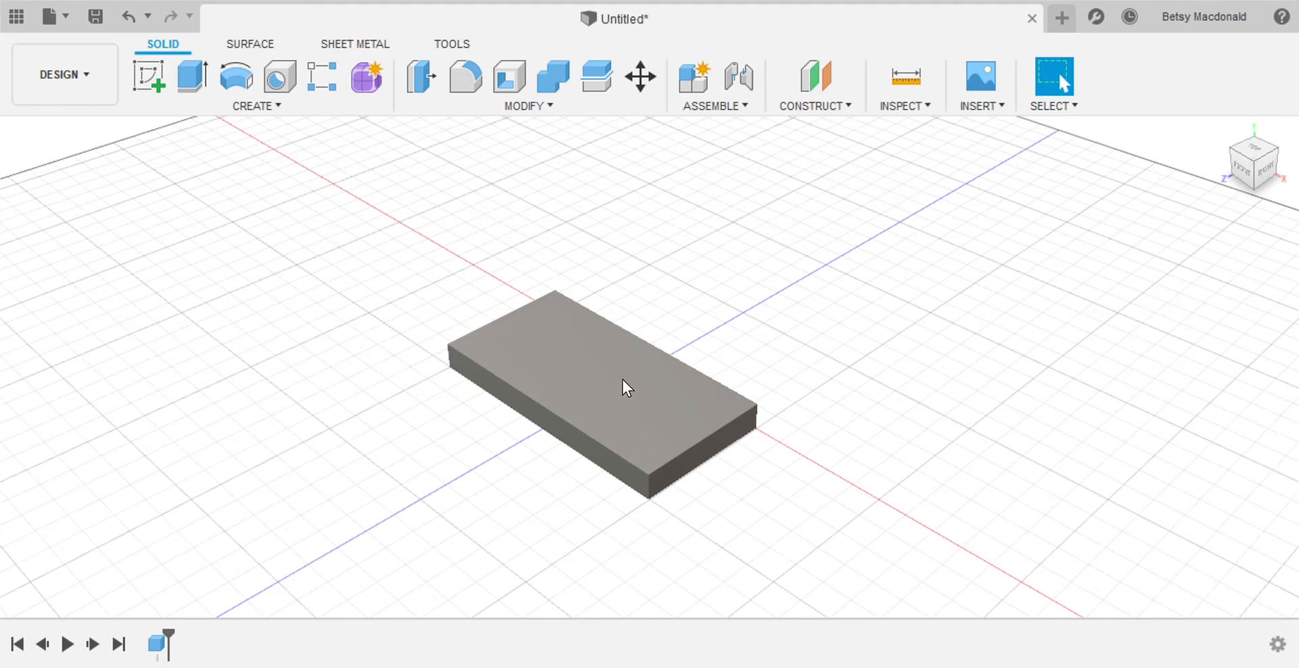
Sketch a straight line across the full width of the box's top face, about 20 mm from one short end
left_click(149, 75)
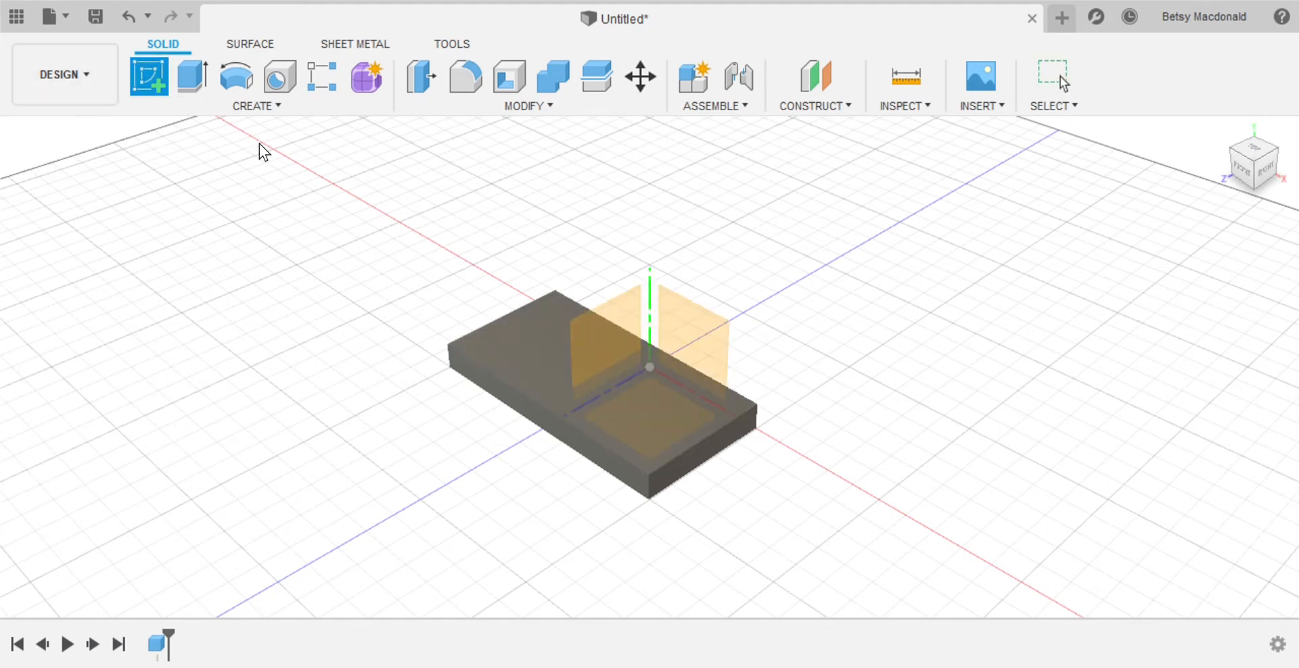
left_click(540, 355)
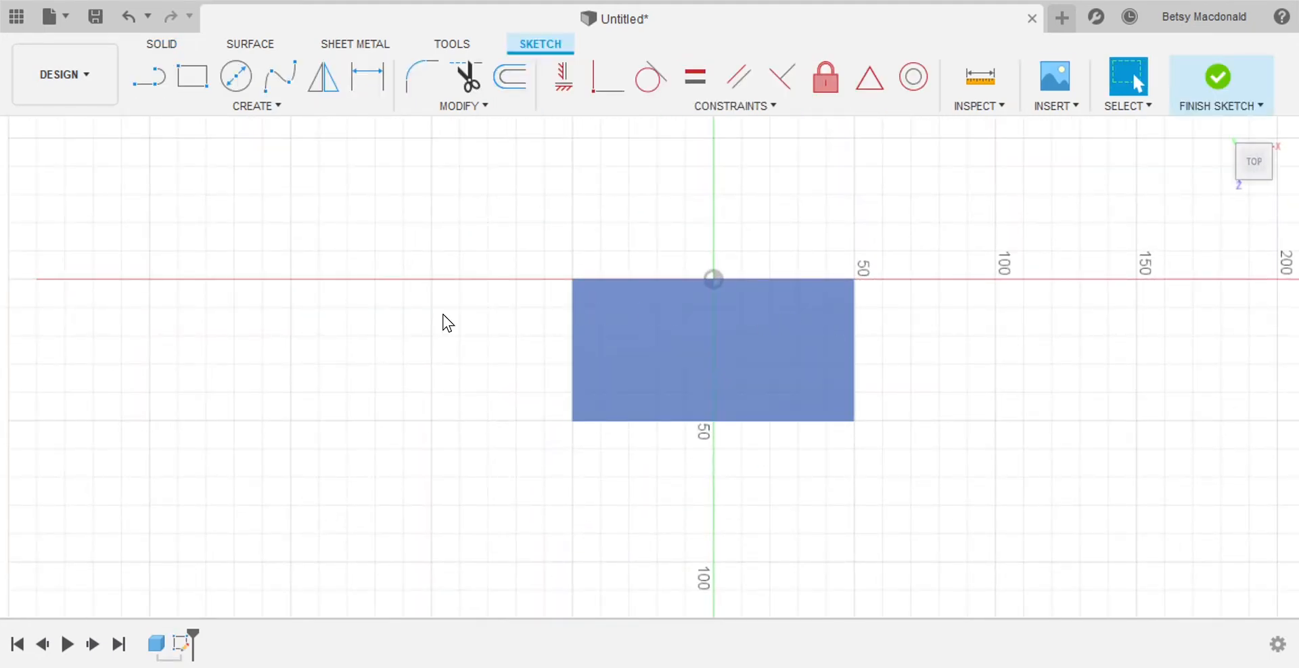
left_click(149, 81)
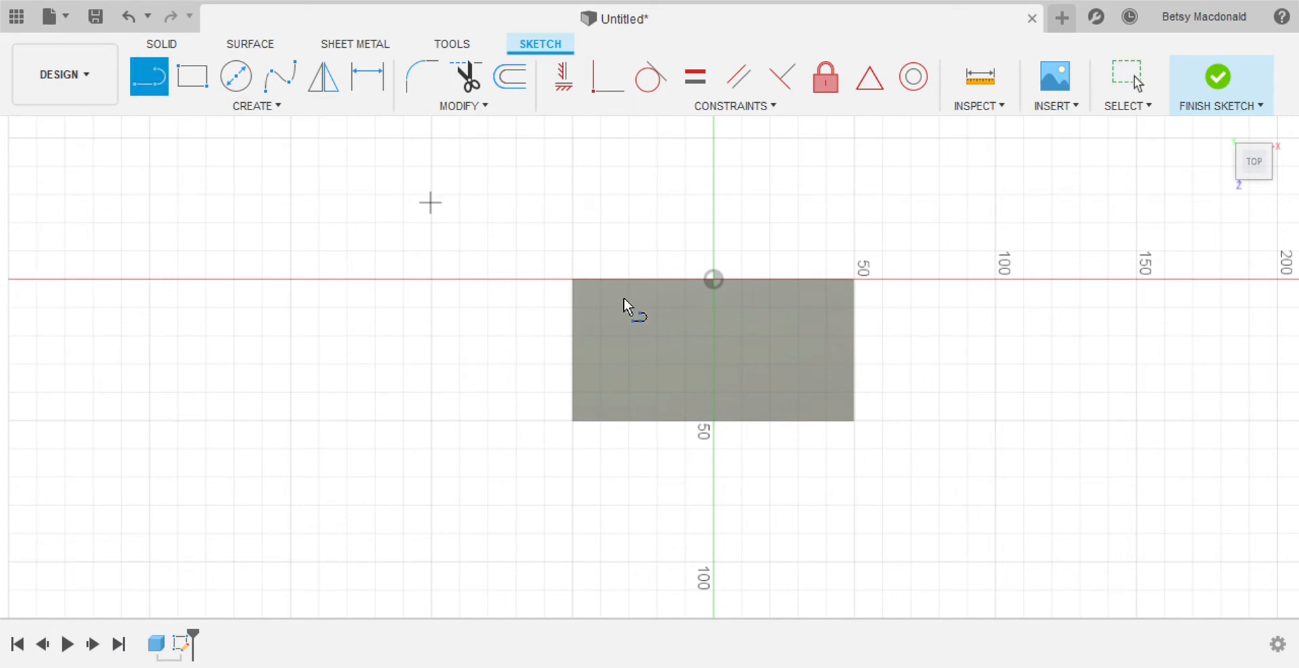
left_click(629, 280)
left_click(632, 421)
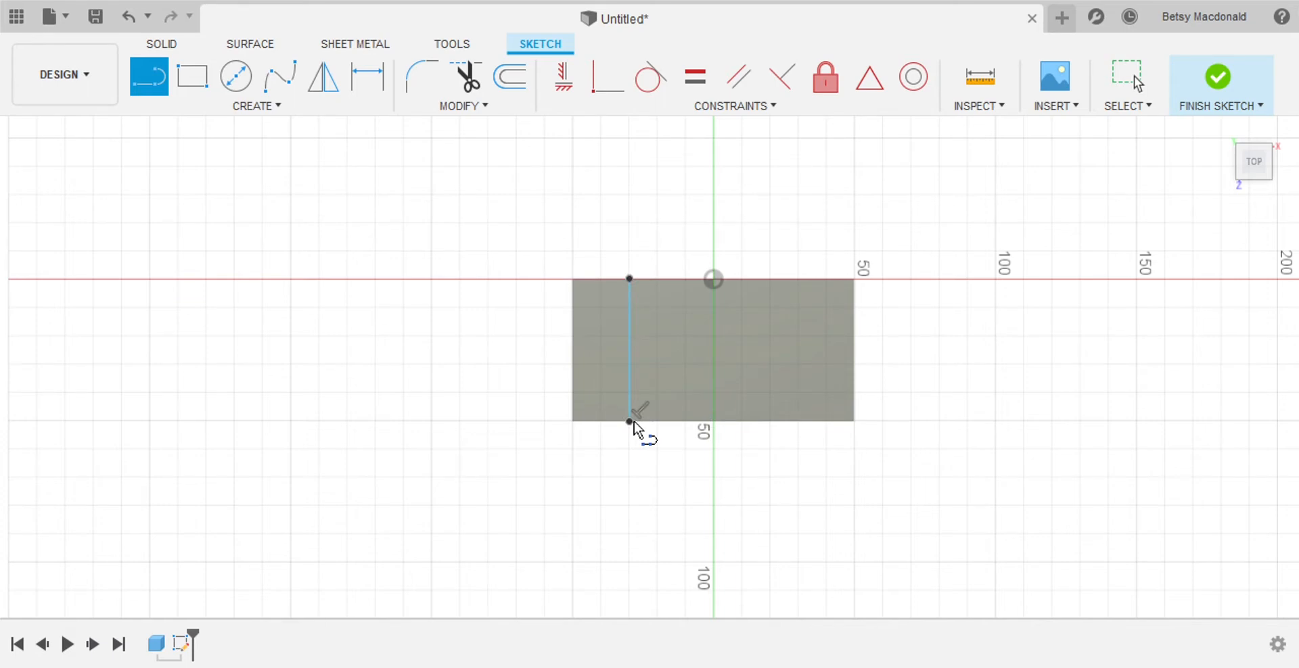
left_click(1222, 72)
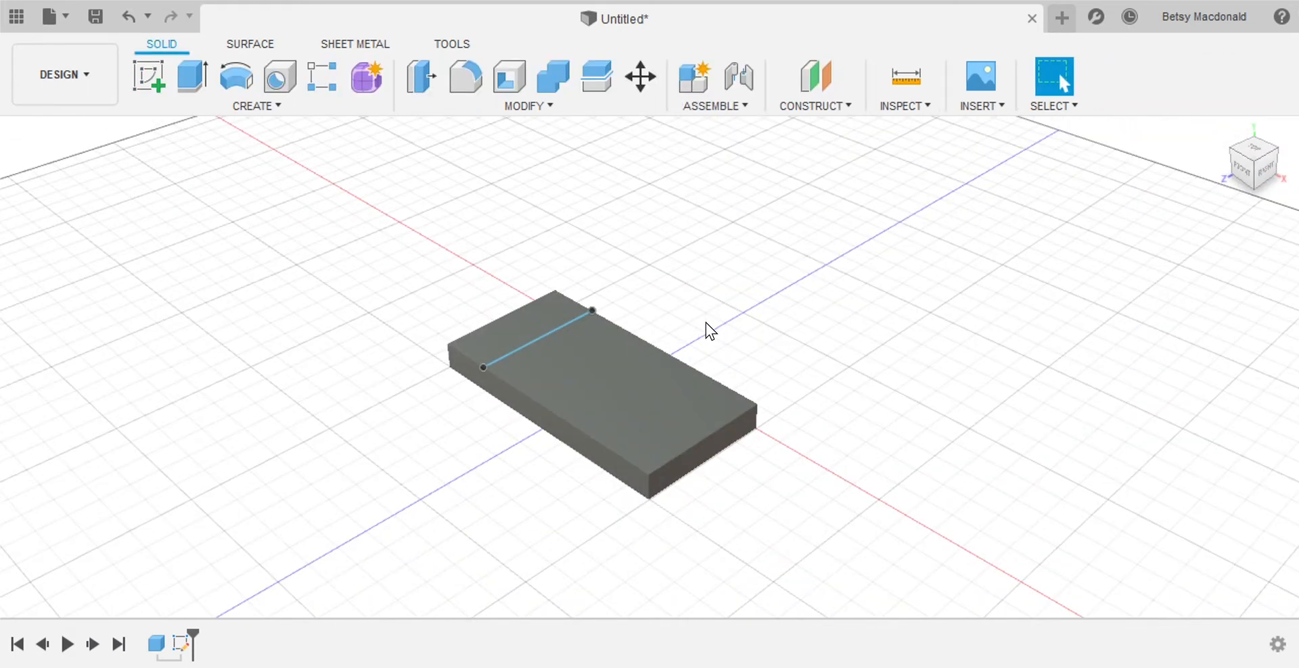
Extrude the larger region of the split top face 10 mm upward to form the second level
left_click(624, 381)
left_click_drag(628, 376, 630, 366)
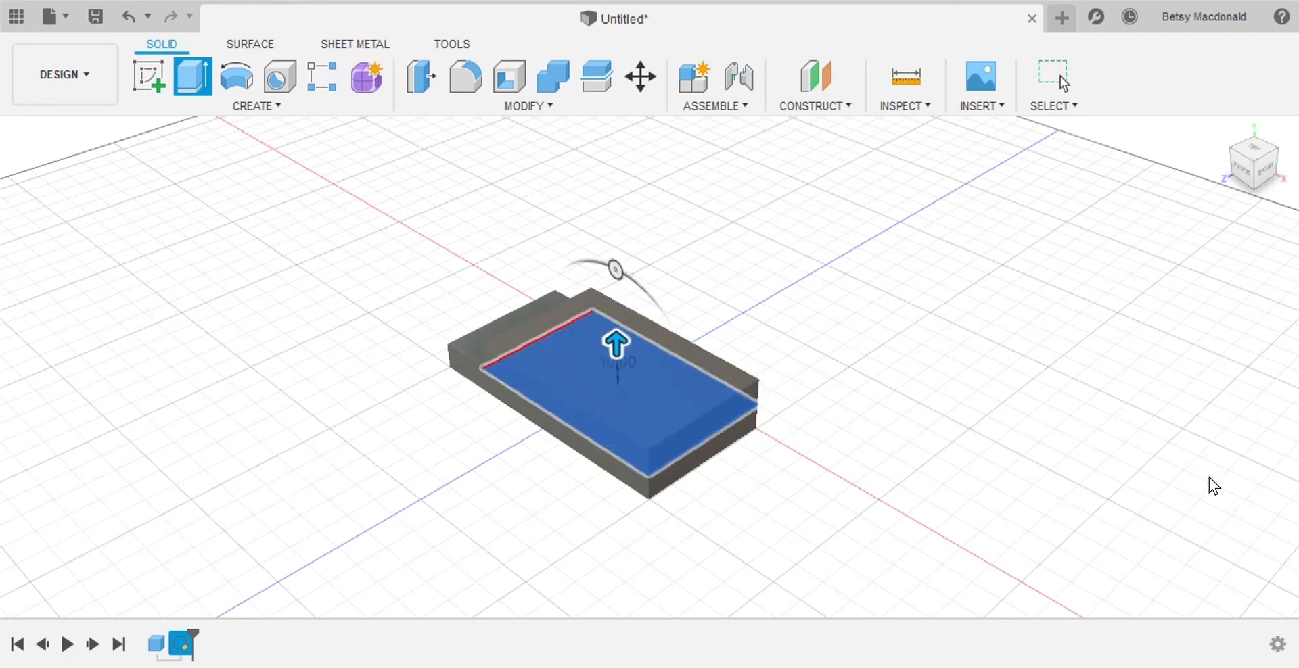
key("Return")
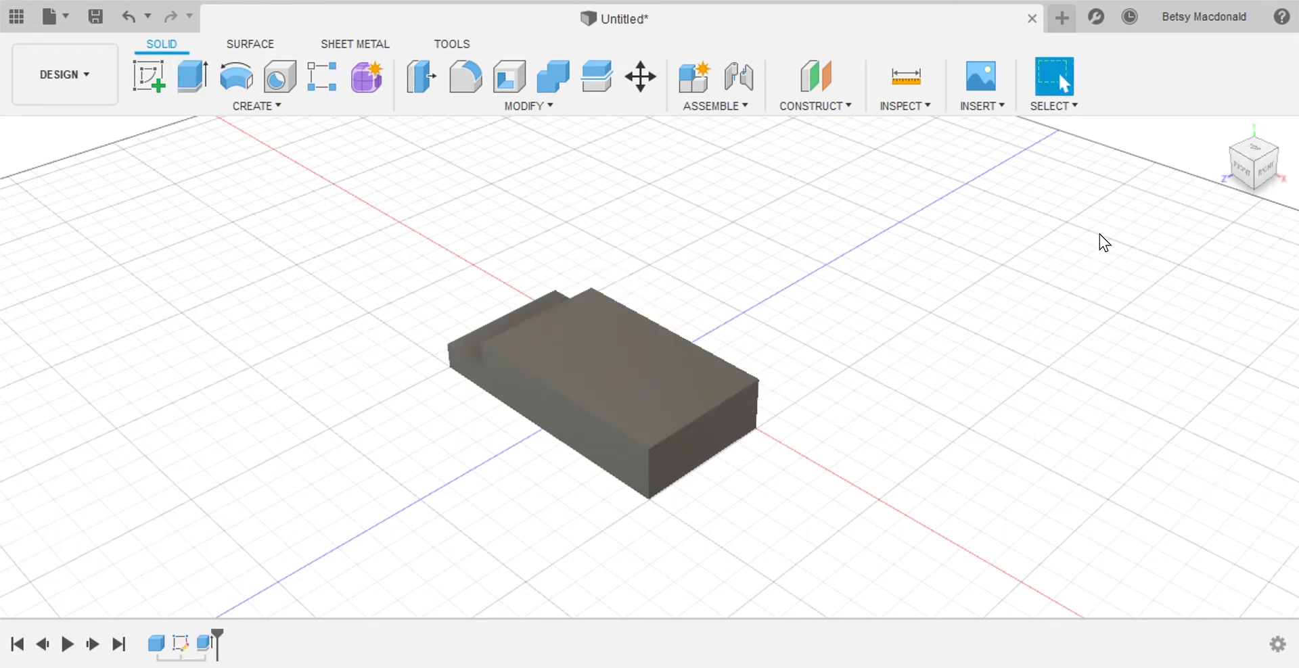
mouse_move(1241, 169)
left_mouse_down()
mouse_move(1291, 186)
mouse_move(1297, 216)
mouse_move(1278, 154)
mouse_move(1288, 182)
left_mouse_up()
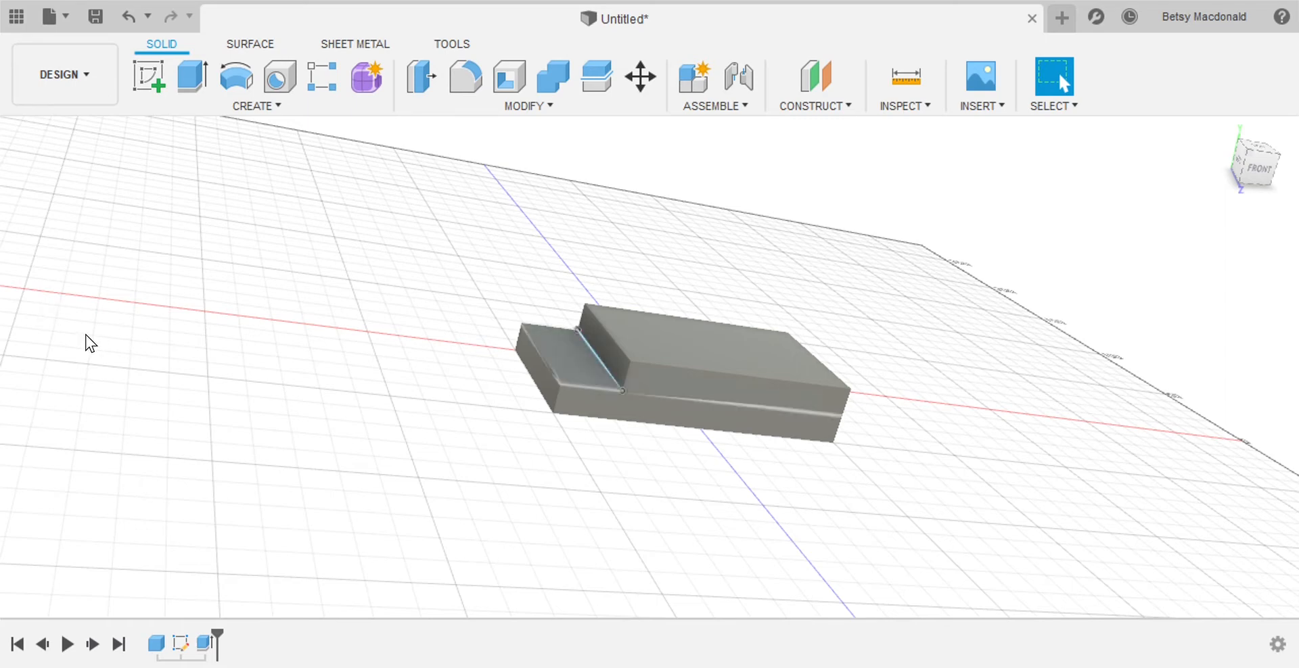
left_click(617, 383)
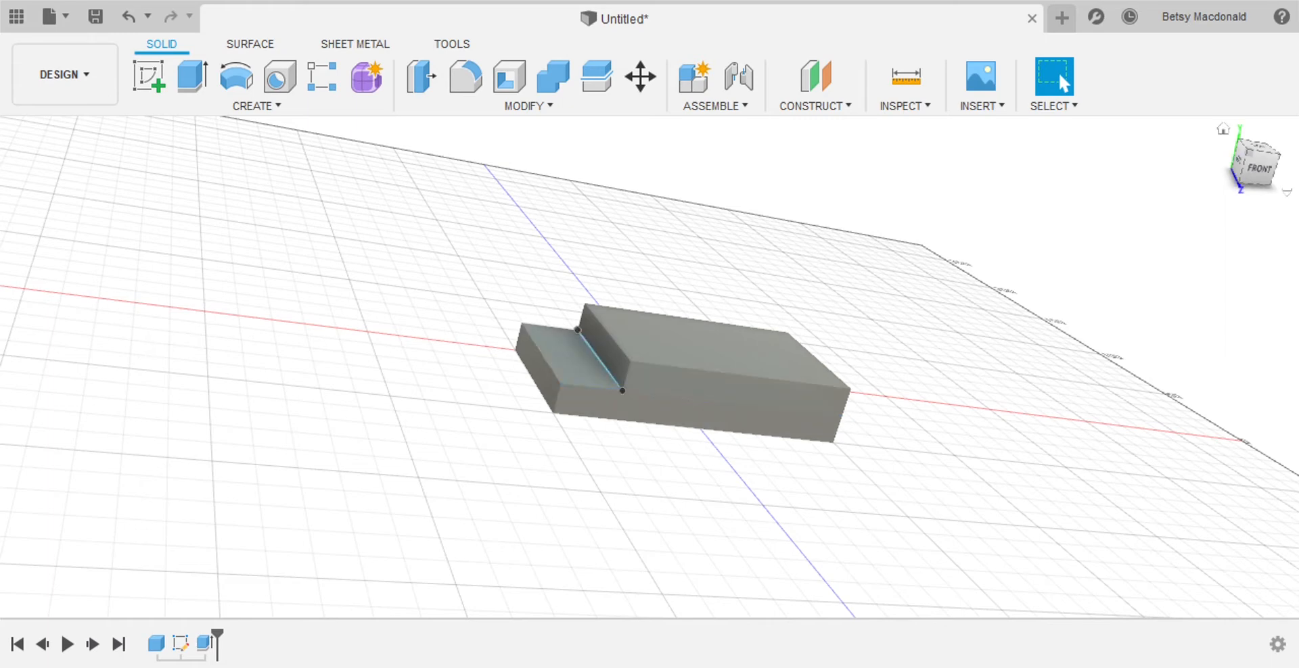
mouse_move(1254, 173)
left_mouse_down()
mouse_move(1240, 192)
mouse_move(1267, 212)
mouse_move(1226, 215)
mouse_move(1248, 142)
mouse_move(1223, 144)
left_mouse_up()
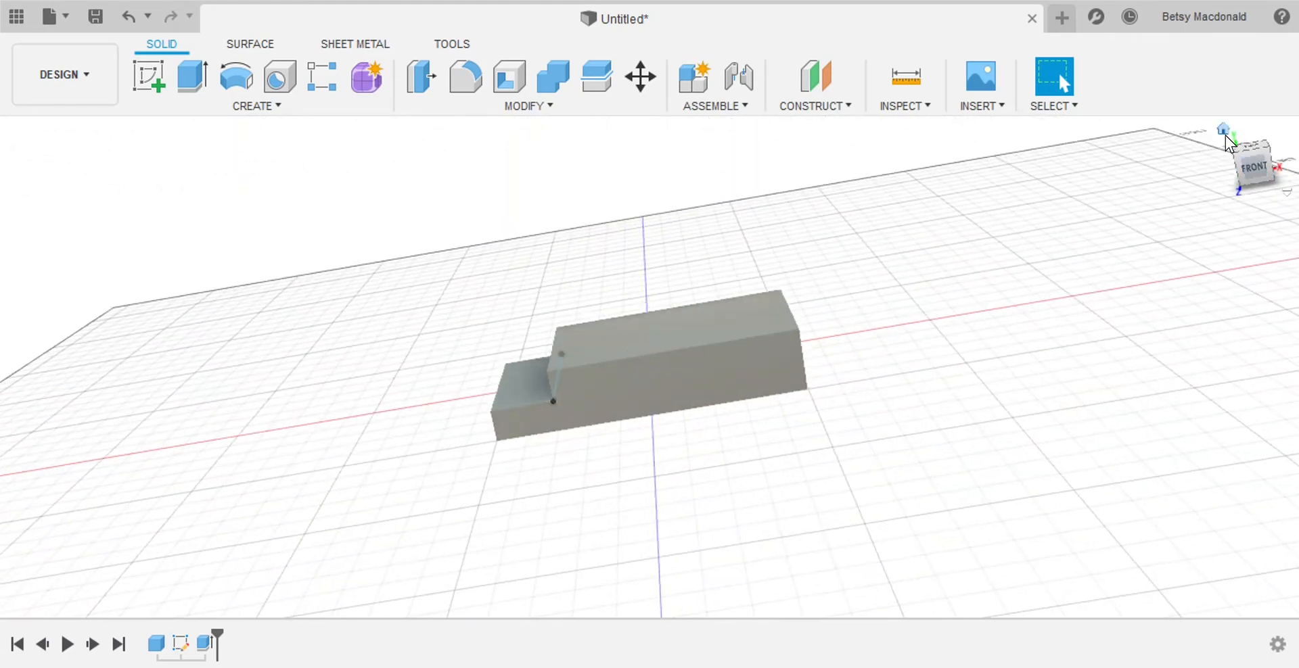
left_click(1222, 131)
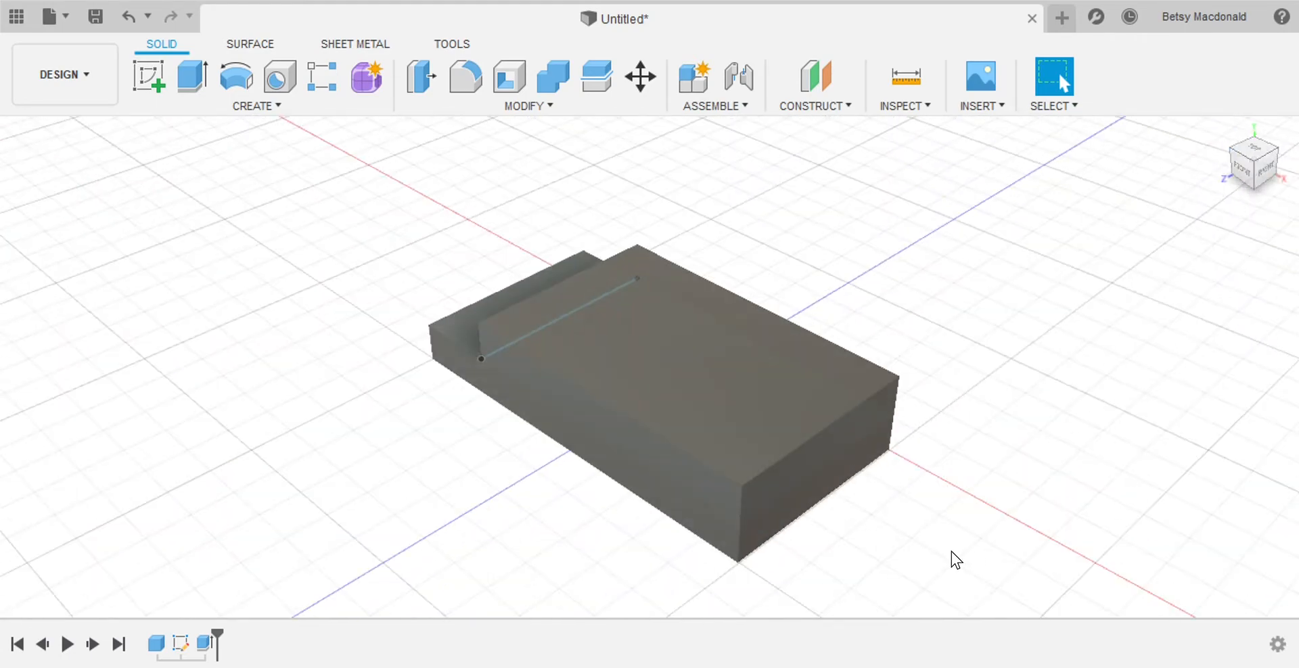
middle_click_drag(1123, 508, 1061, 516)
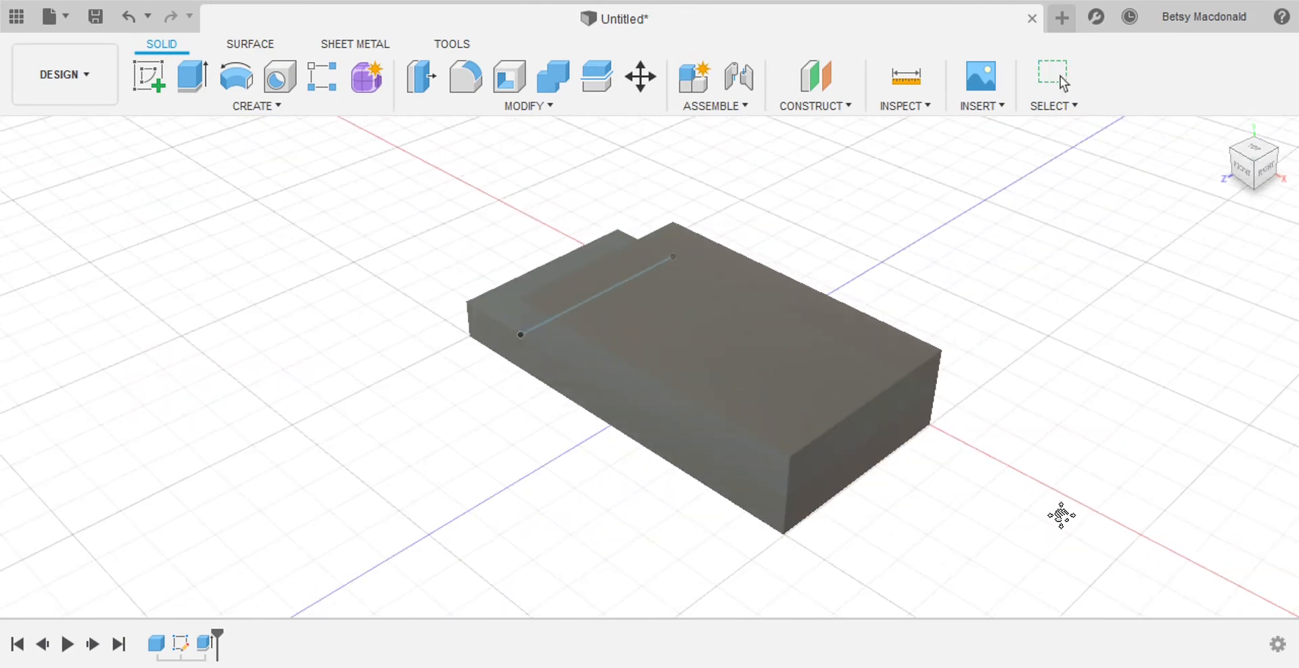
Try to sketch a dividing line across the top face of the raised second level
left_click(144, 78)
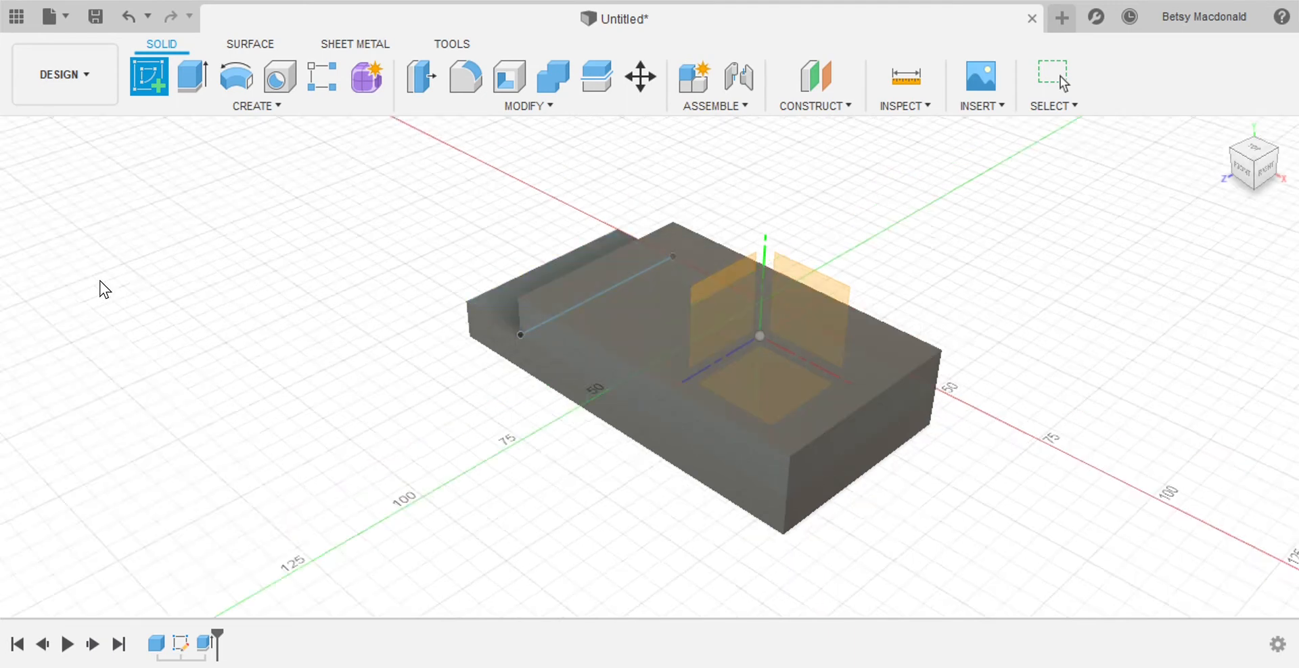
left_click(632, 311)
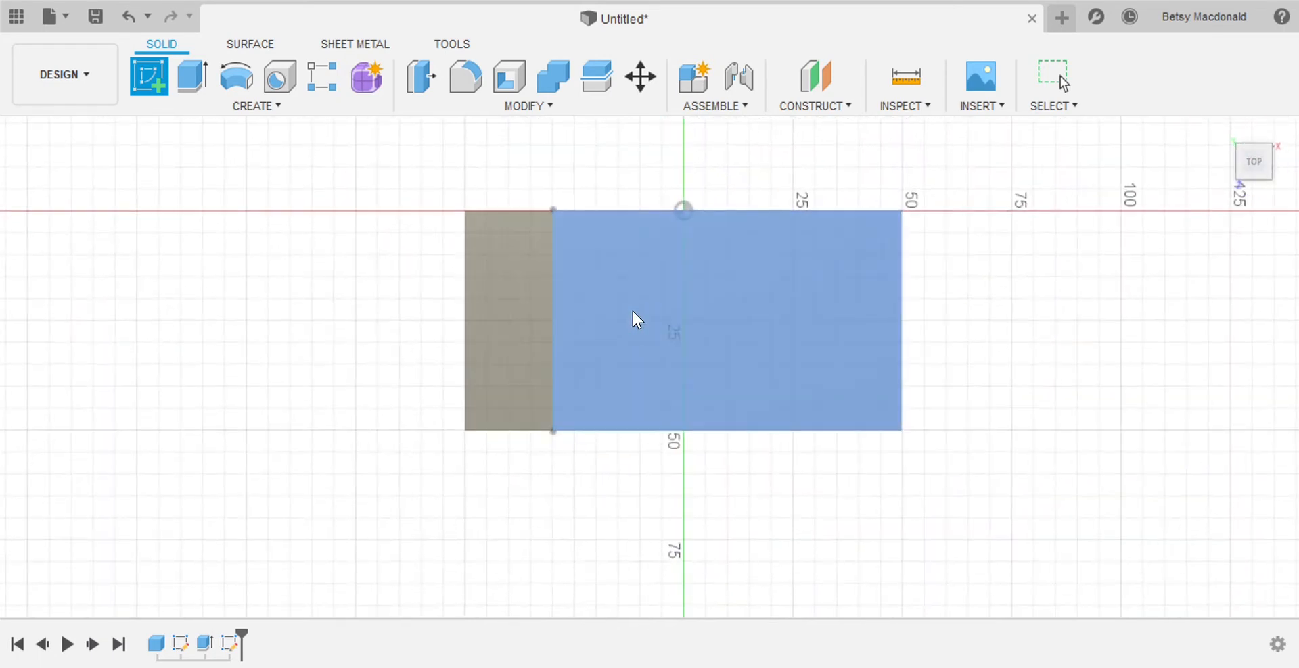
key("l")
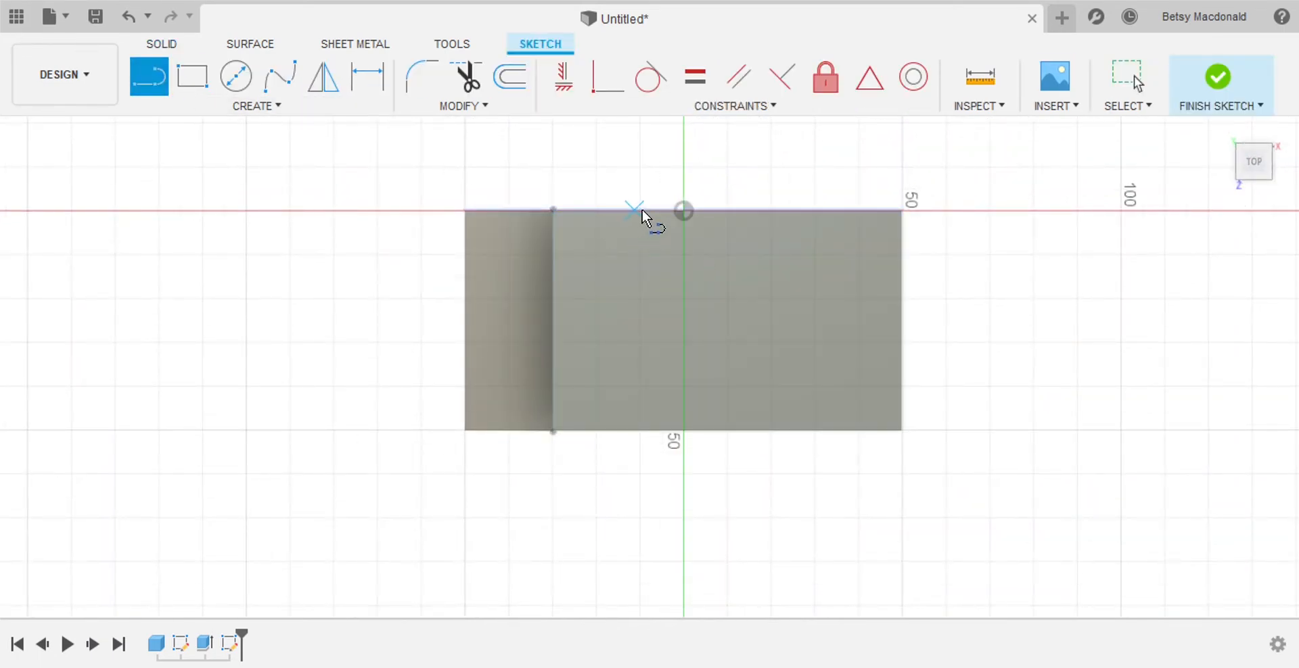
left_click(641, 218)
double_click(644, 431)
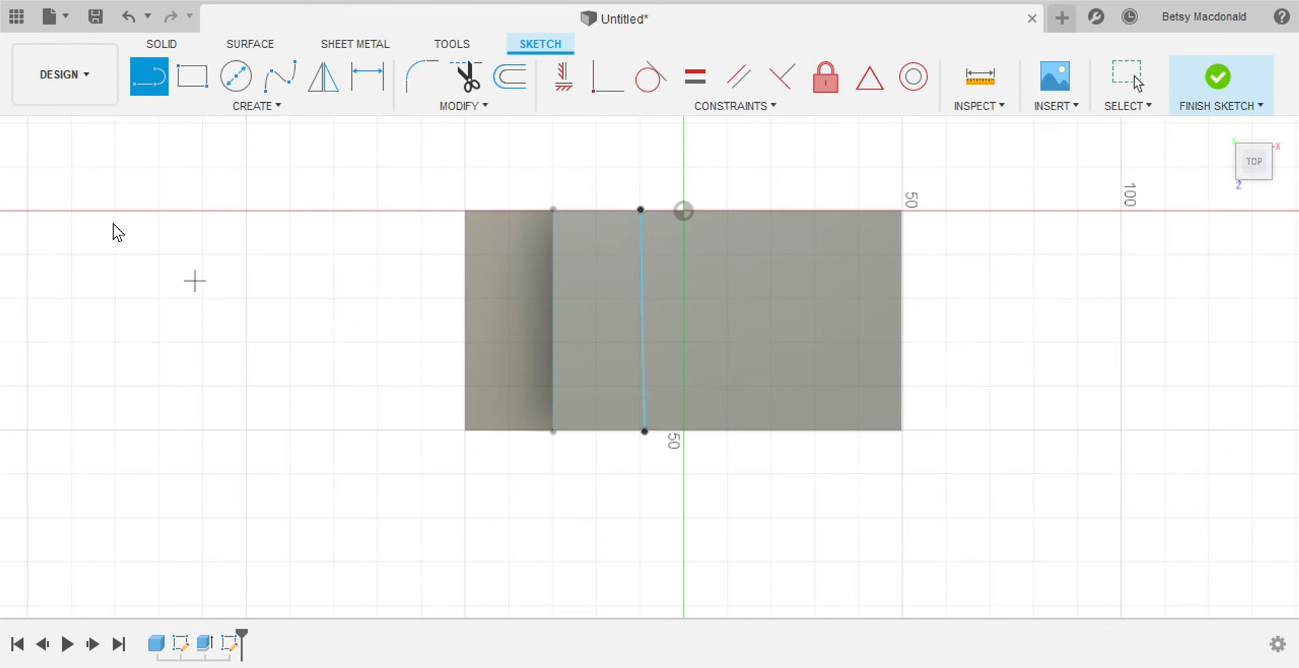
key("Escape")
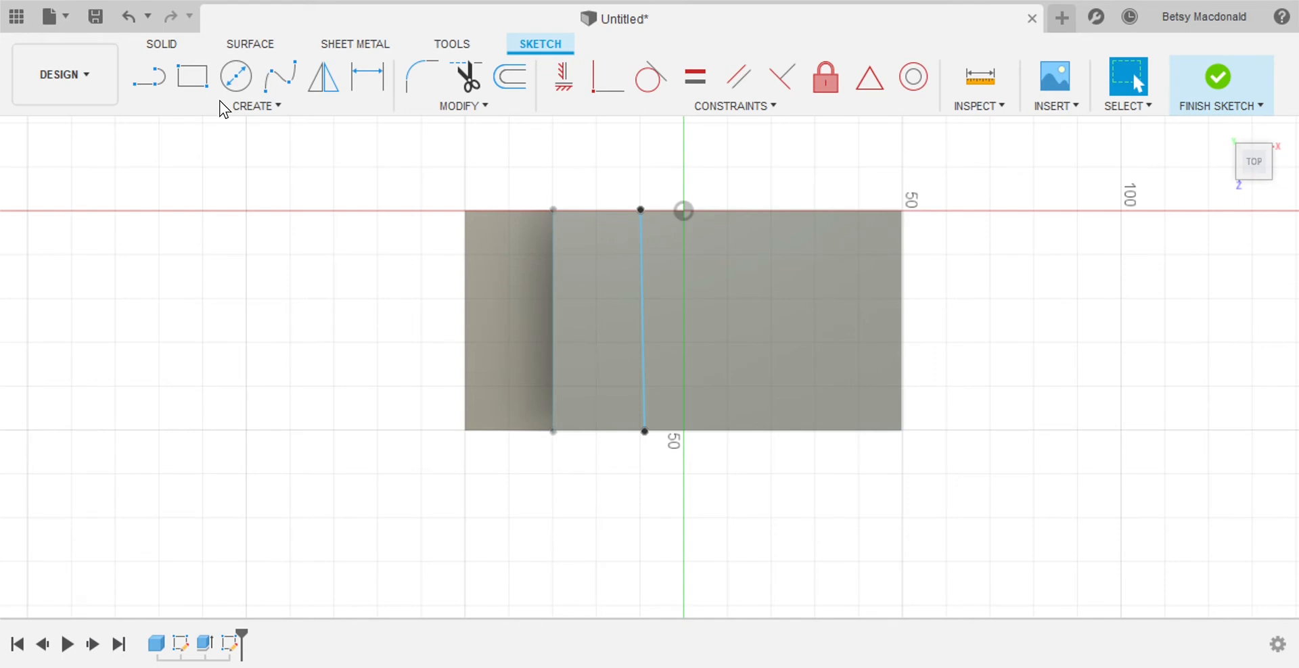
key("ctrl+z")
key("ctrl+z")
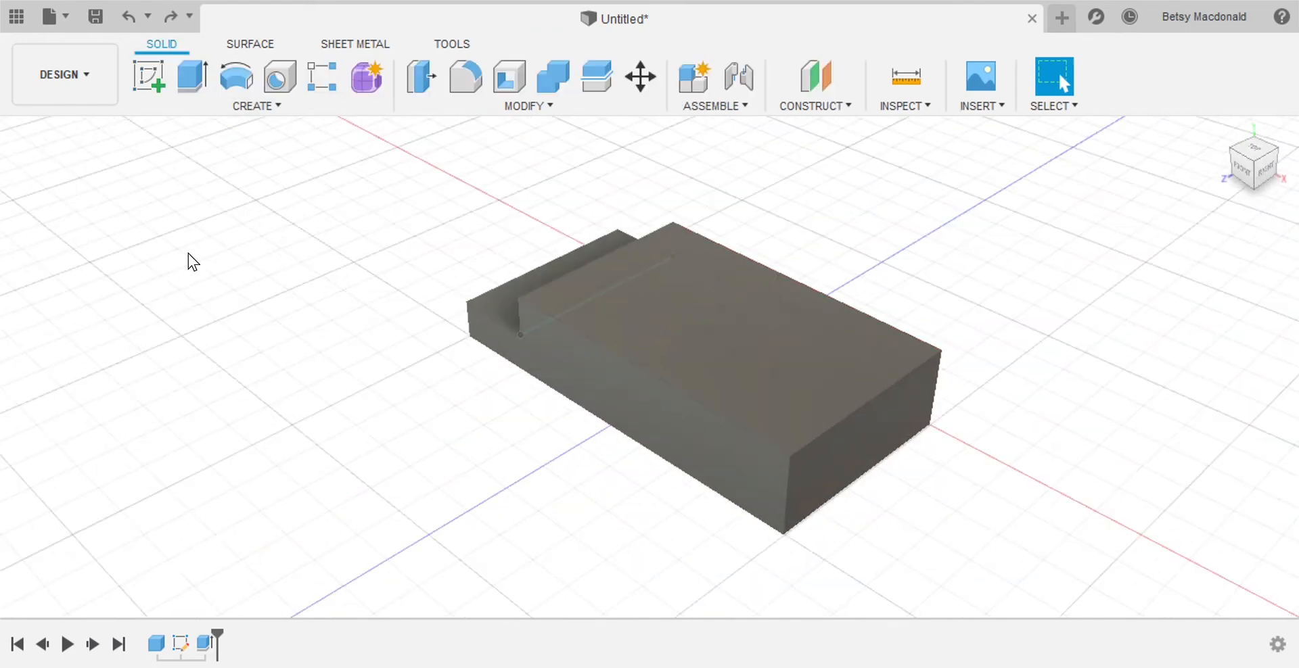
Sketch a straight perpendicular line across the second level's top face, about 20 mm from its step edge, and finish the sketch
left_click(148, 78)
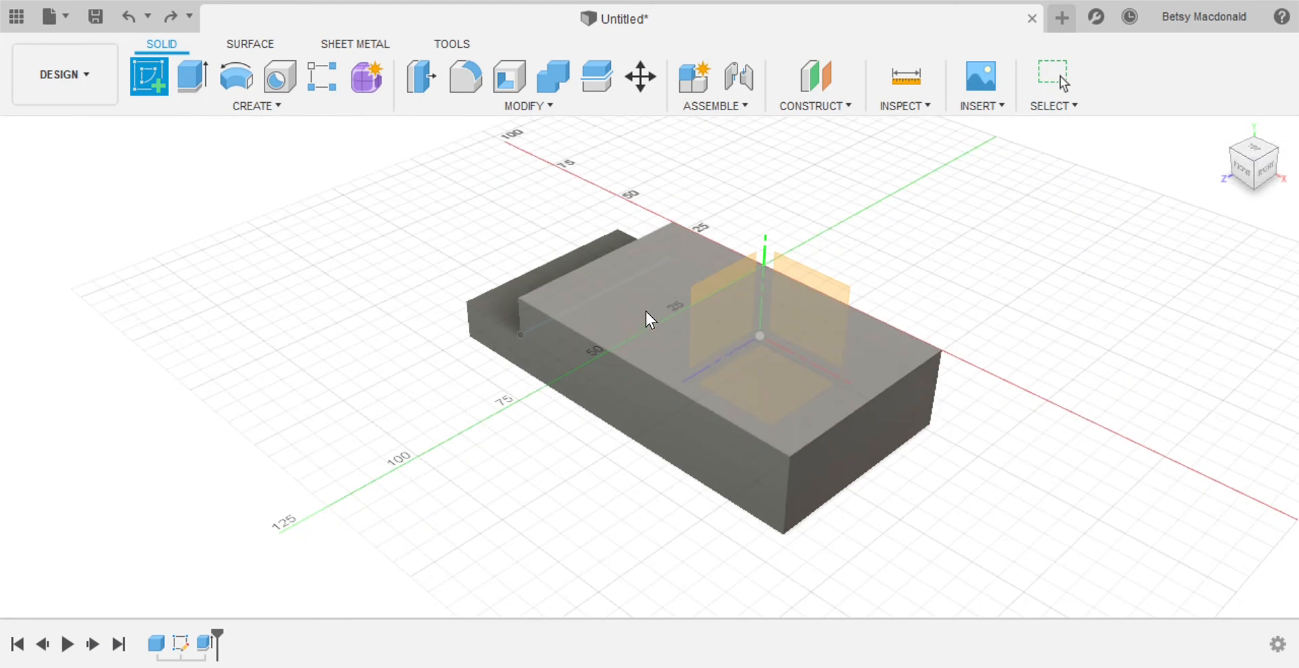
left_click(619, 301)
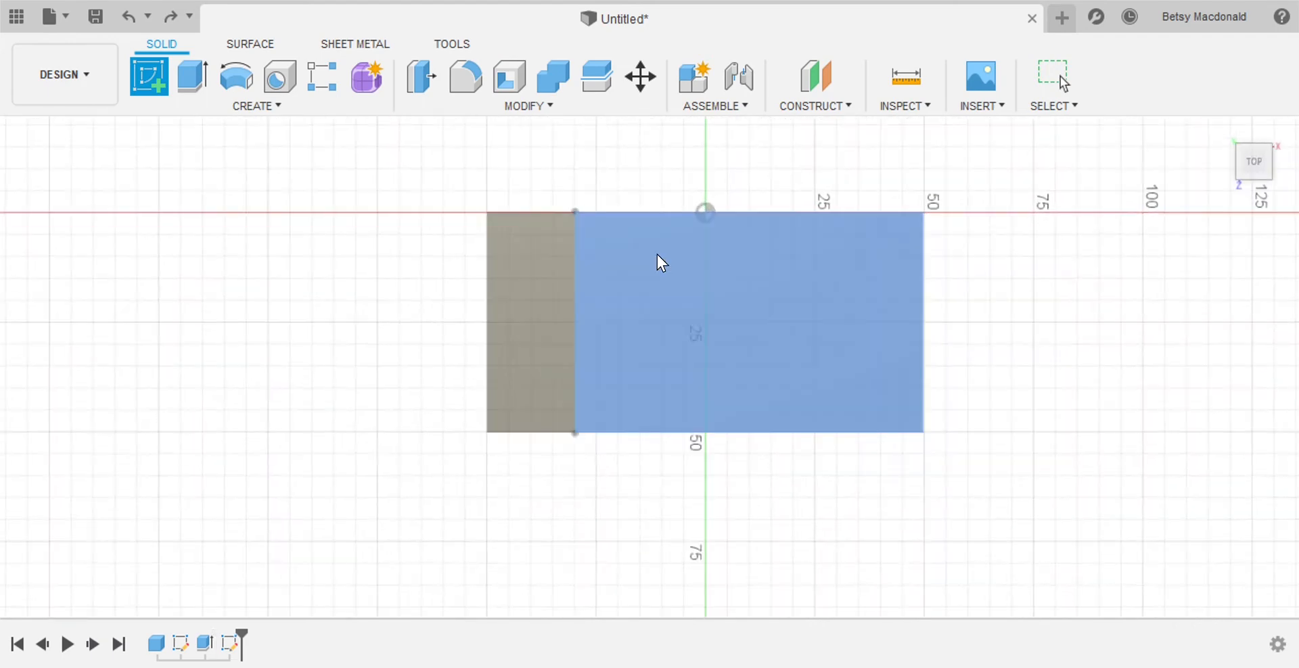
left_click(149, 78)
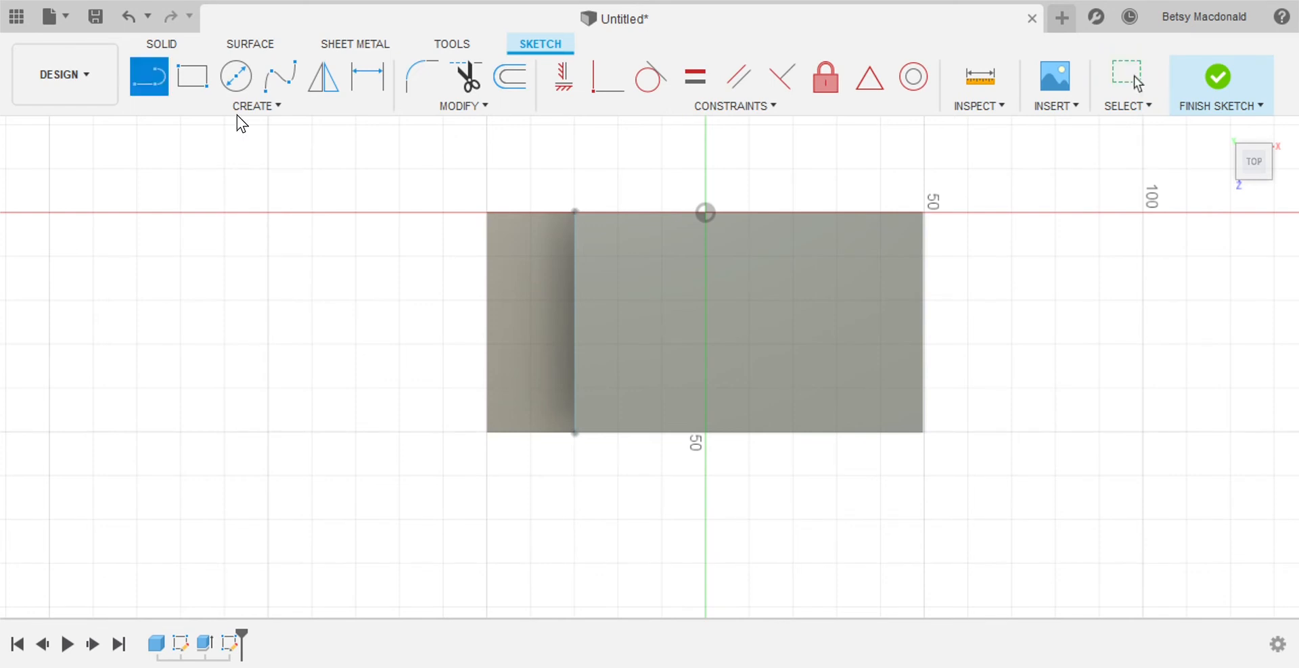
left_click(663, 213)
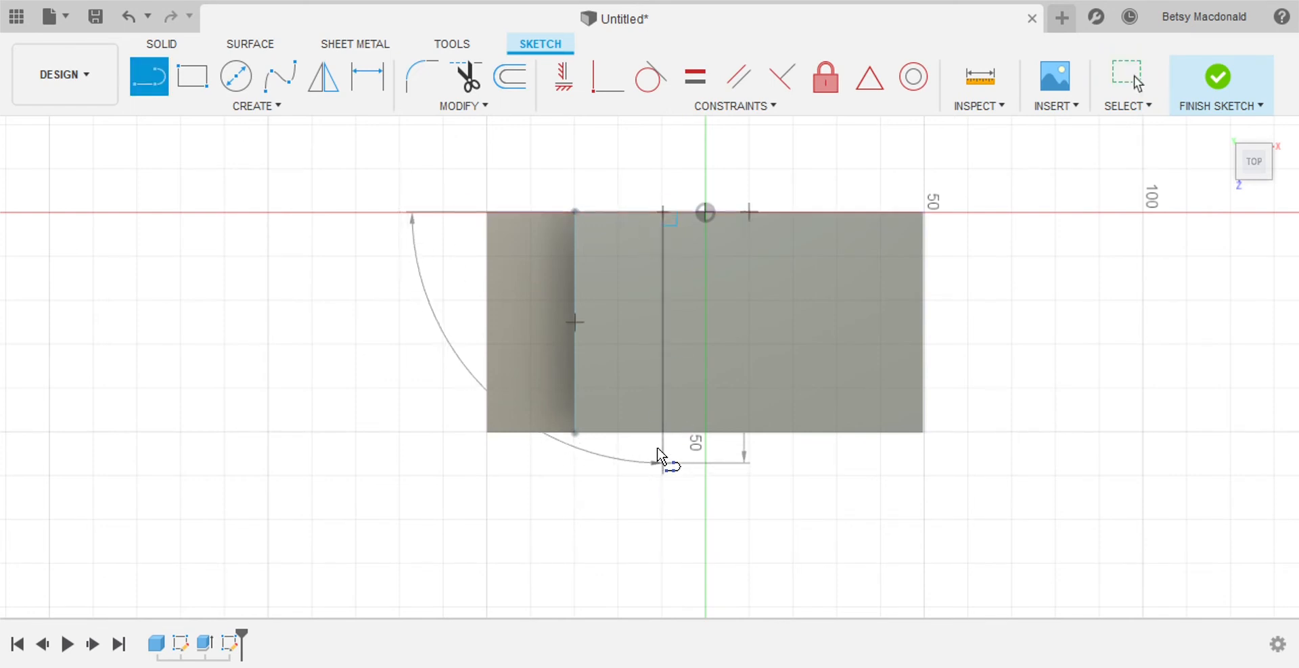
left_click(664, 438)
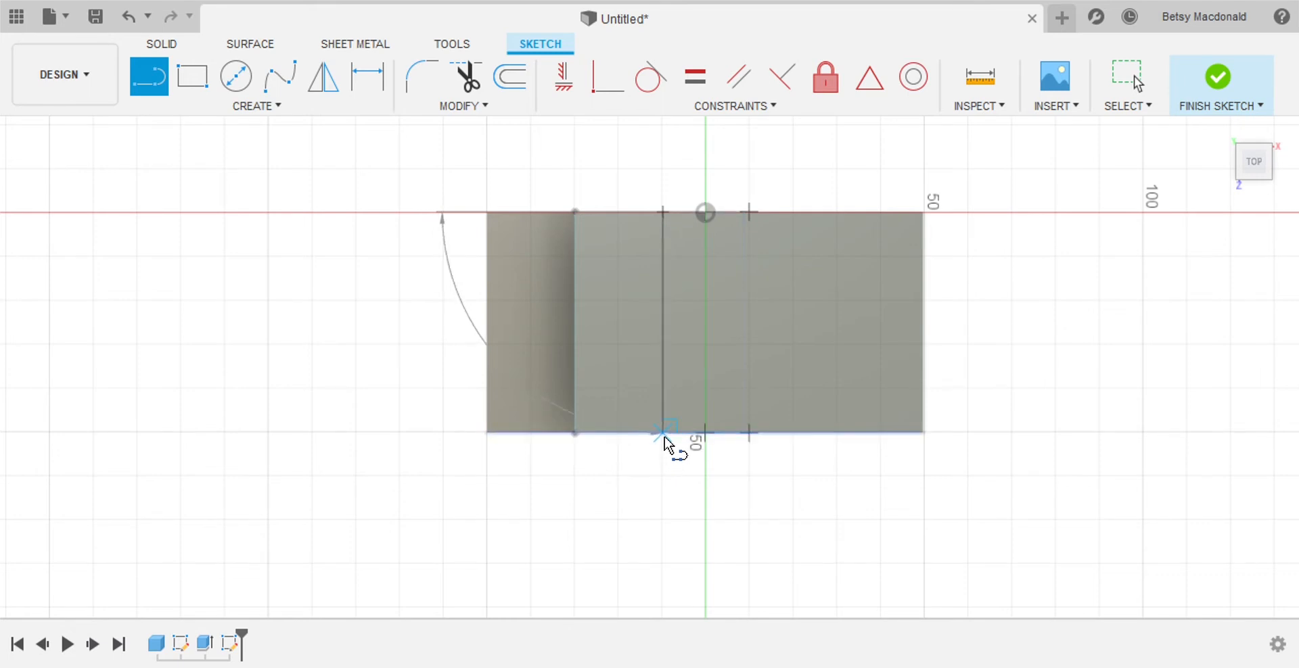
left_click(664, 441)
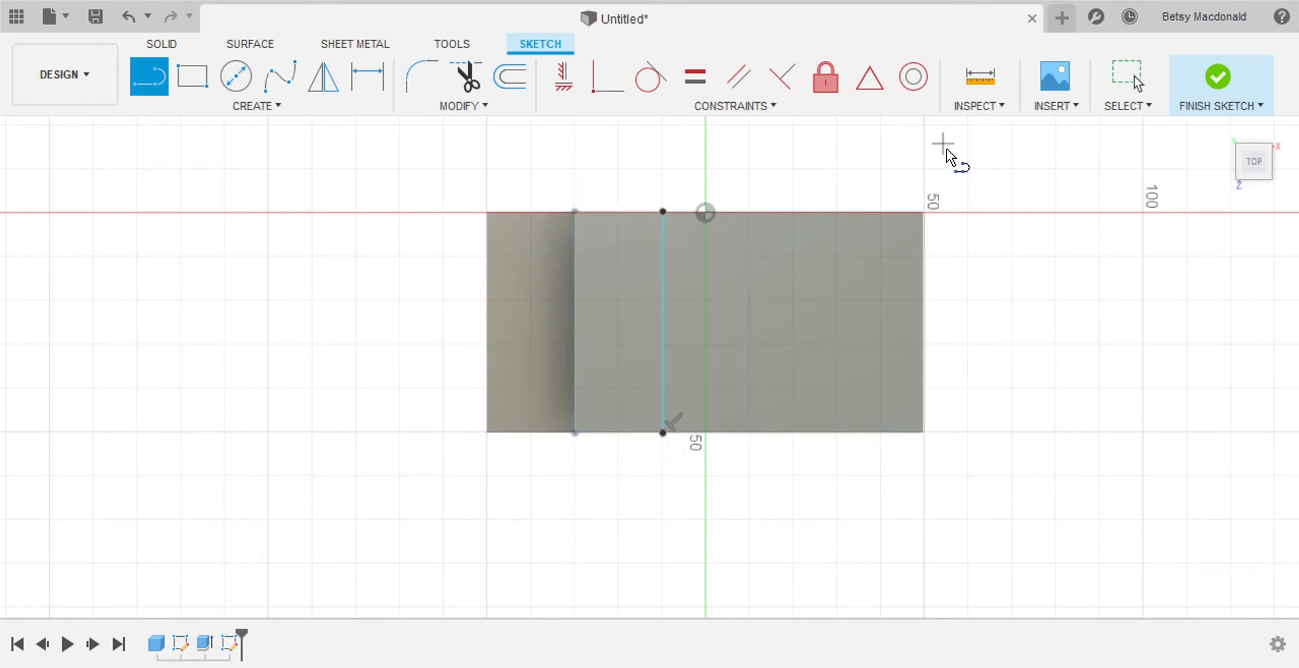
key("Escape")
left_click(1225, 133)
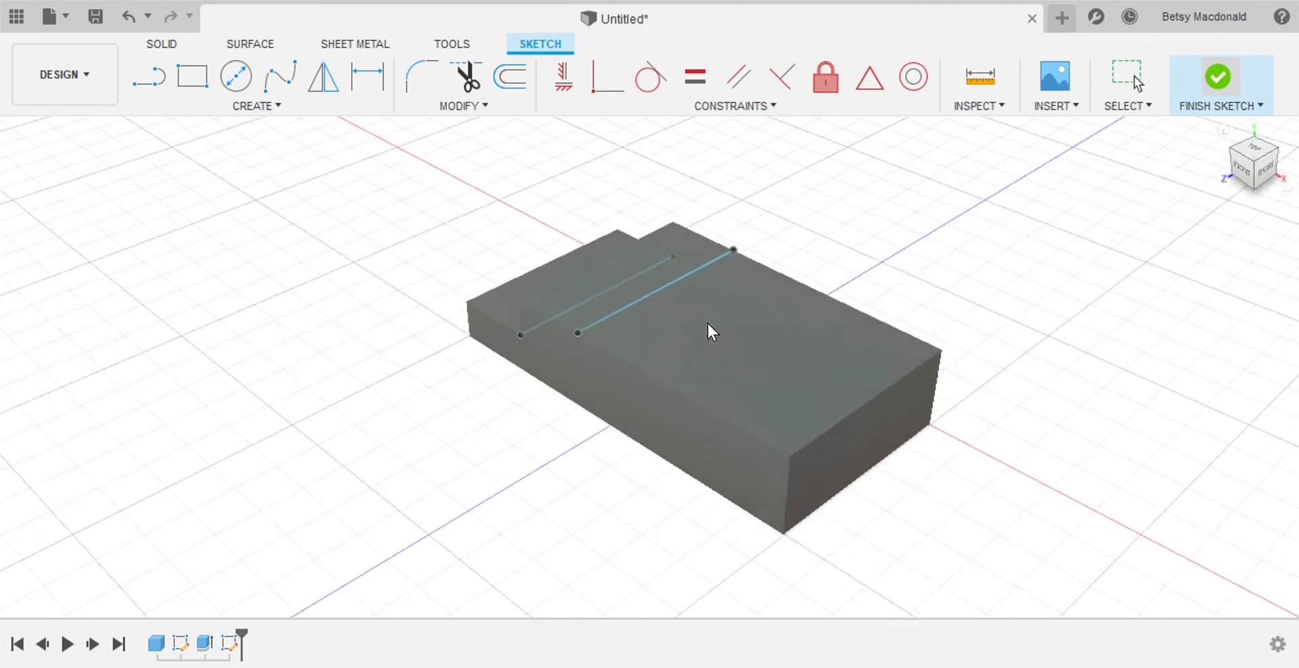
Extrude the larger region of the second level's top face 10 mm upward to form the third level
left_click(162, 44)
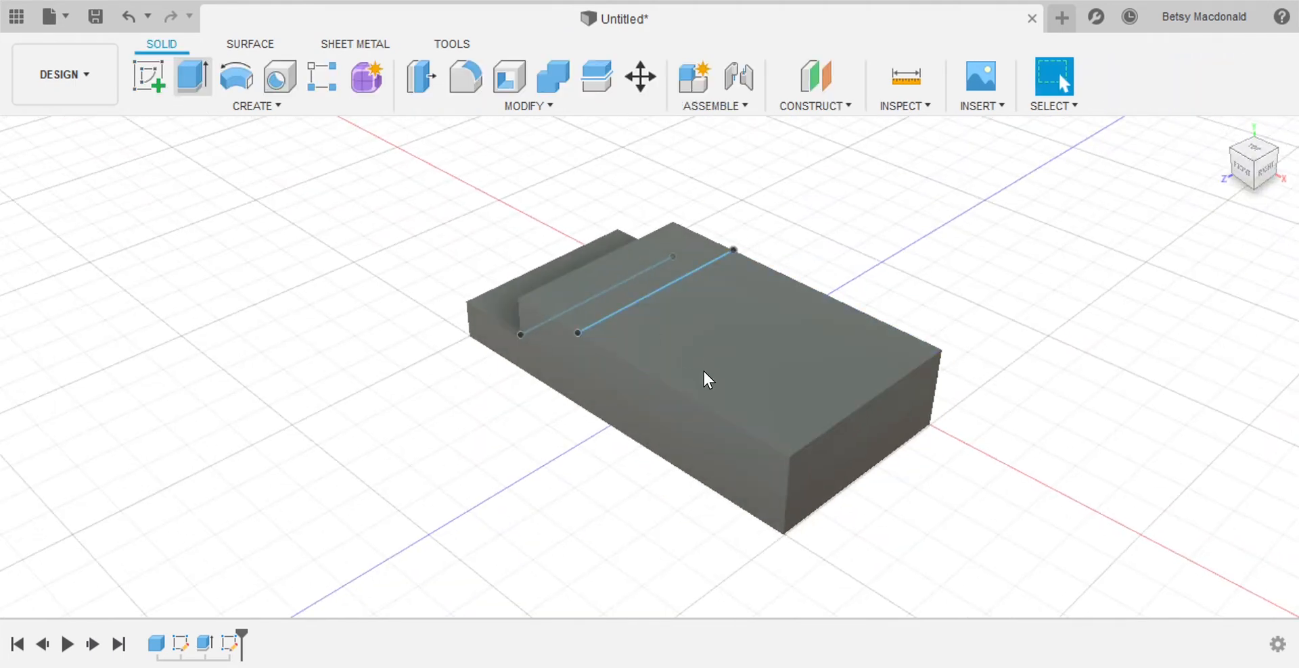
key("e")
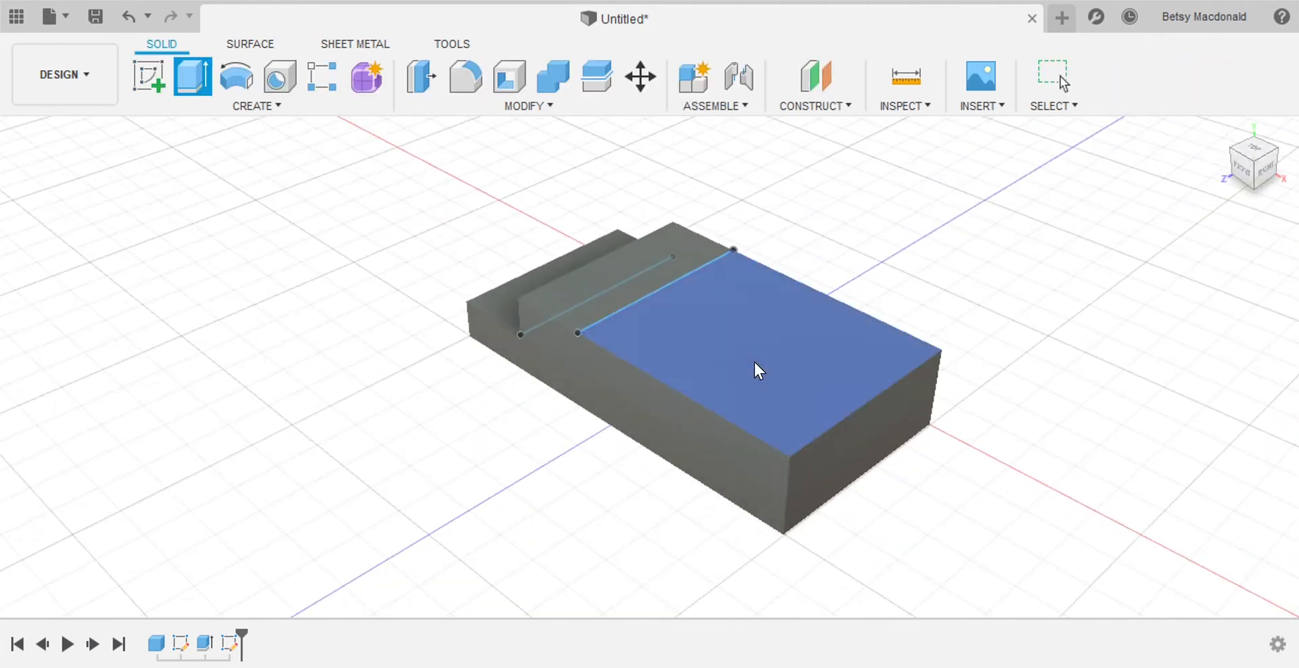
left_click(753, 360)
left_click_drag(759, 326, 766, 295)
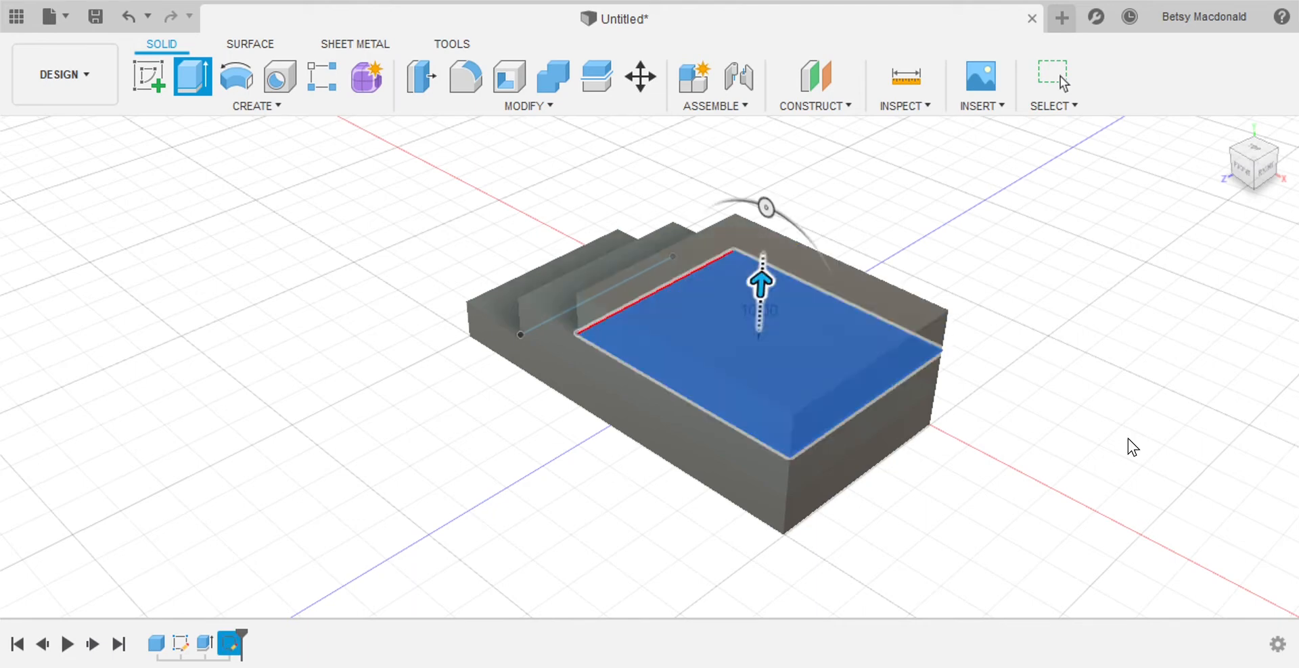
key("Return")
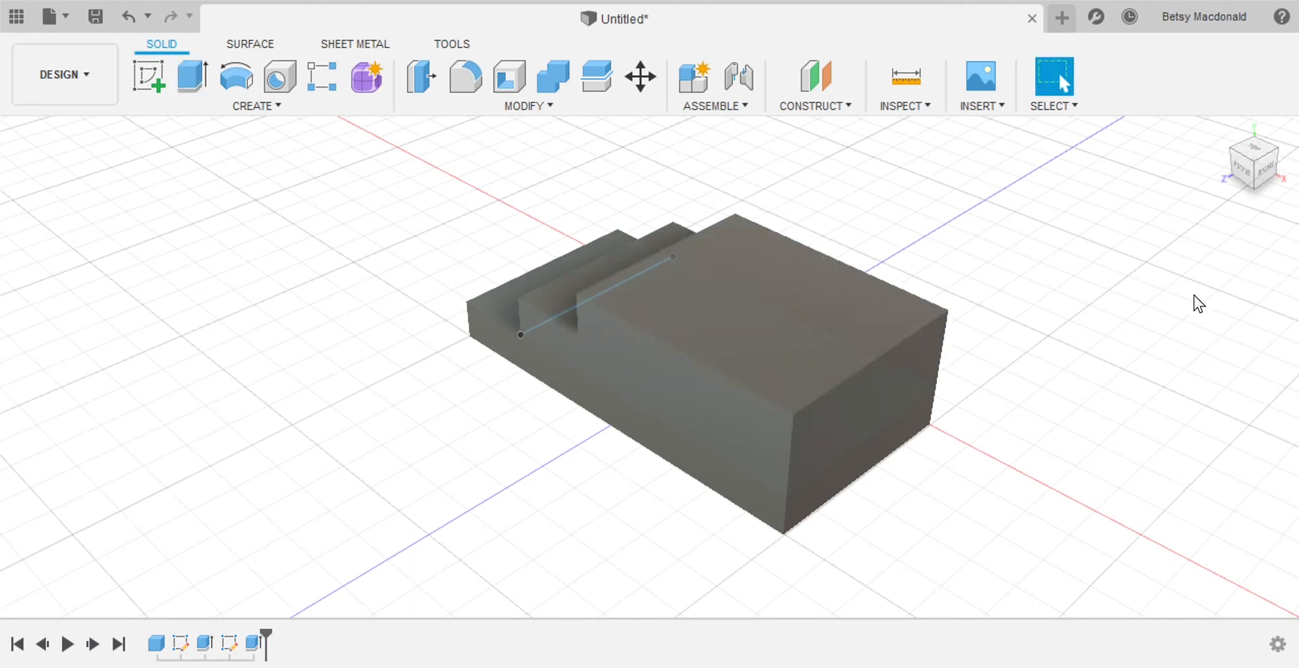
Sketch a straight dividing line across the third level's top face, about 20 mm from its step edge, and finish the sketch
mouse_move(1262, 189)
middle_mouse_down("shift")
mouse_move(1294, 189)
mouse_move(1298, 229)
middle_mouse_up("shift")
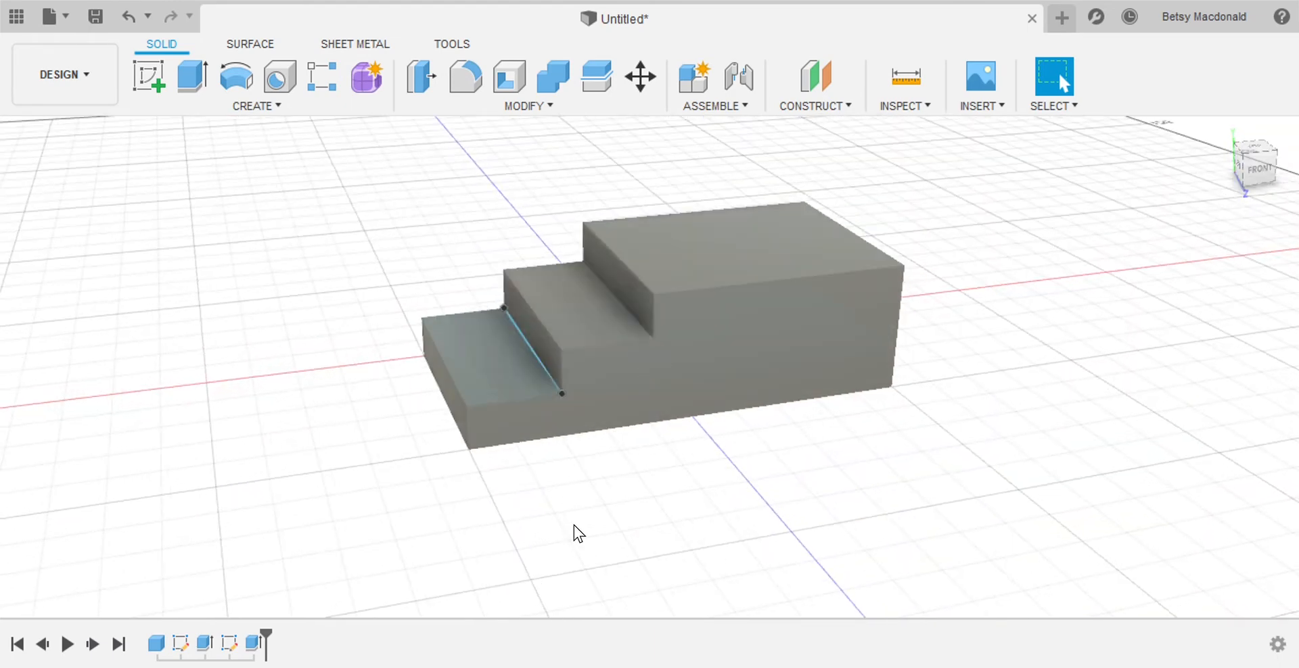
left_click(94, 355)
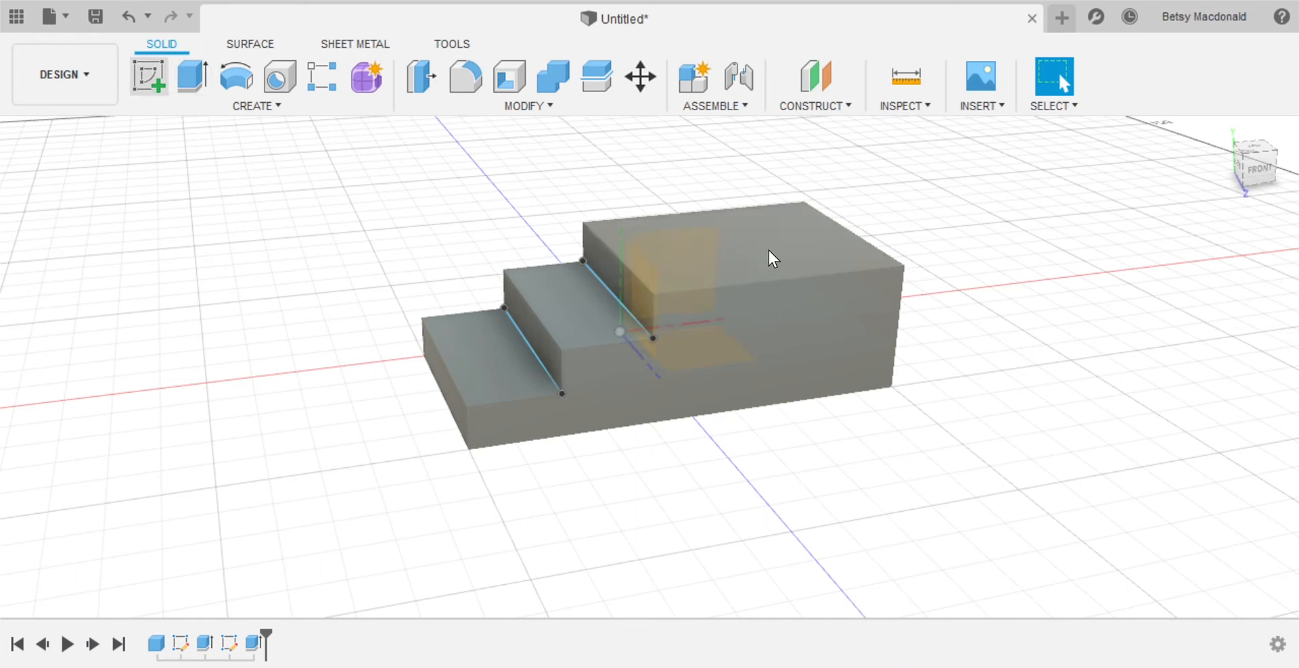
left_click(804, 255)
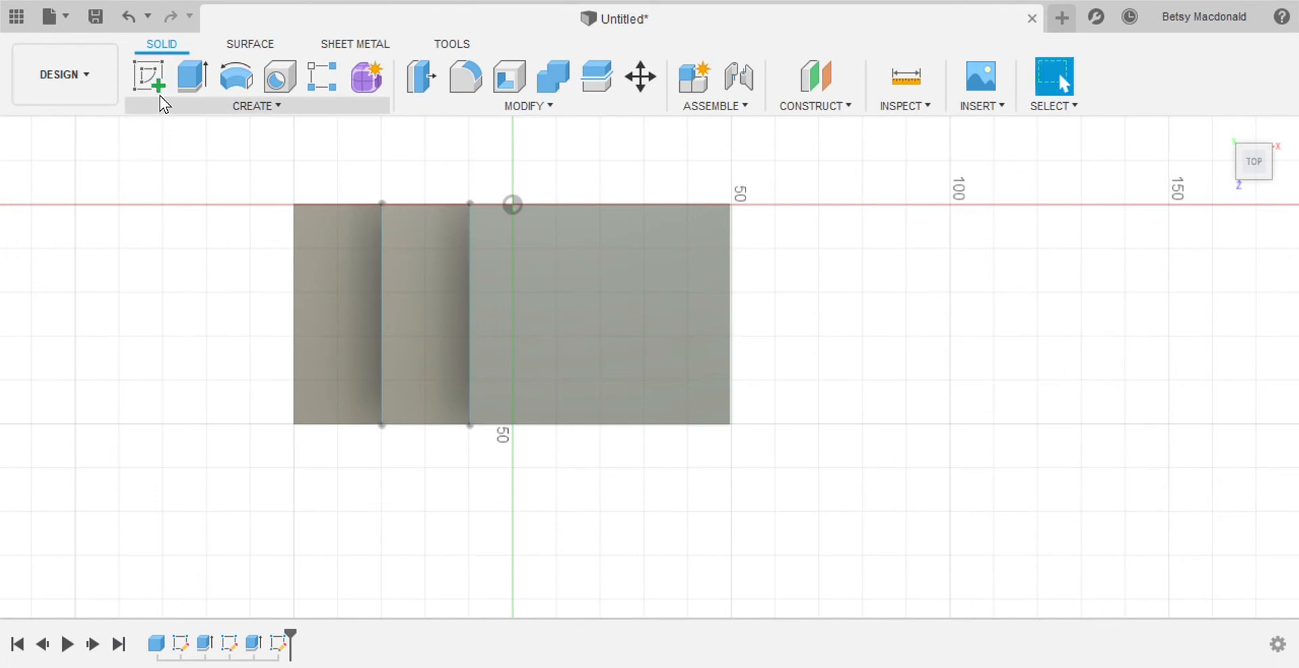
left_click(148, 77)
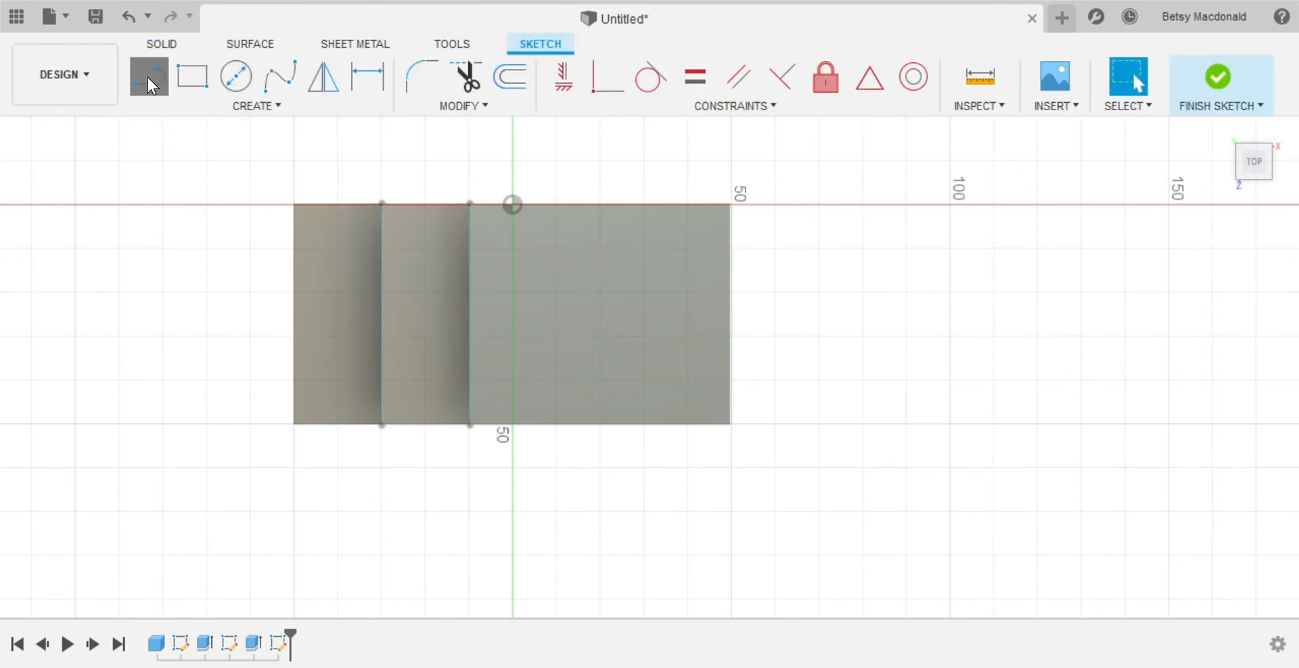
left_click(555, 205)
left_click(558, 424)
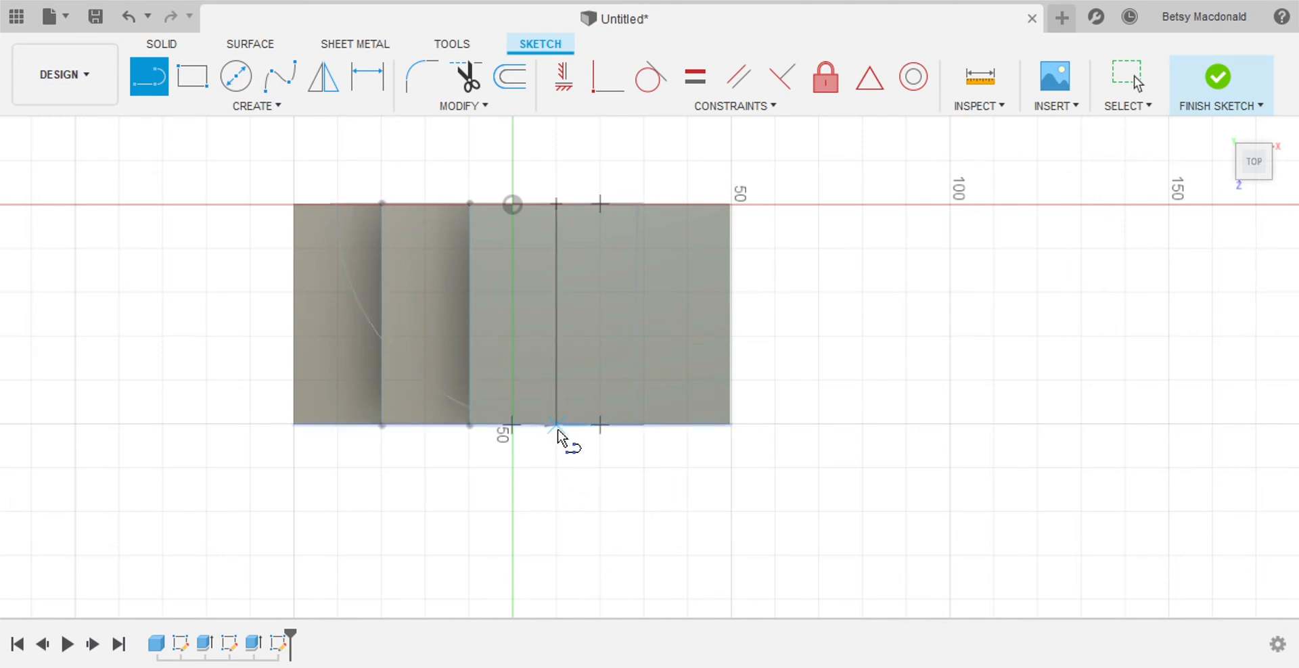
double_click(557, 427)
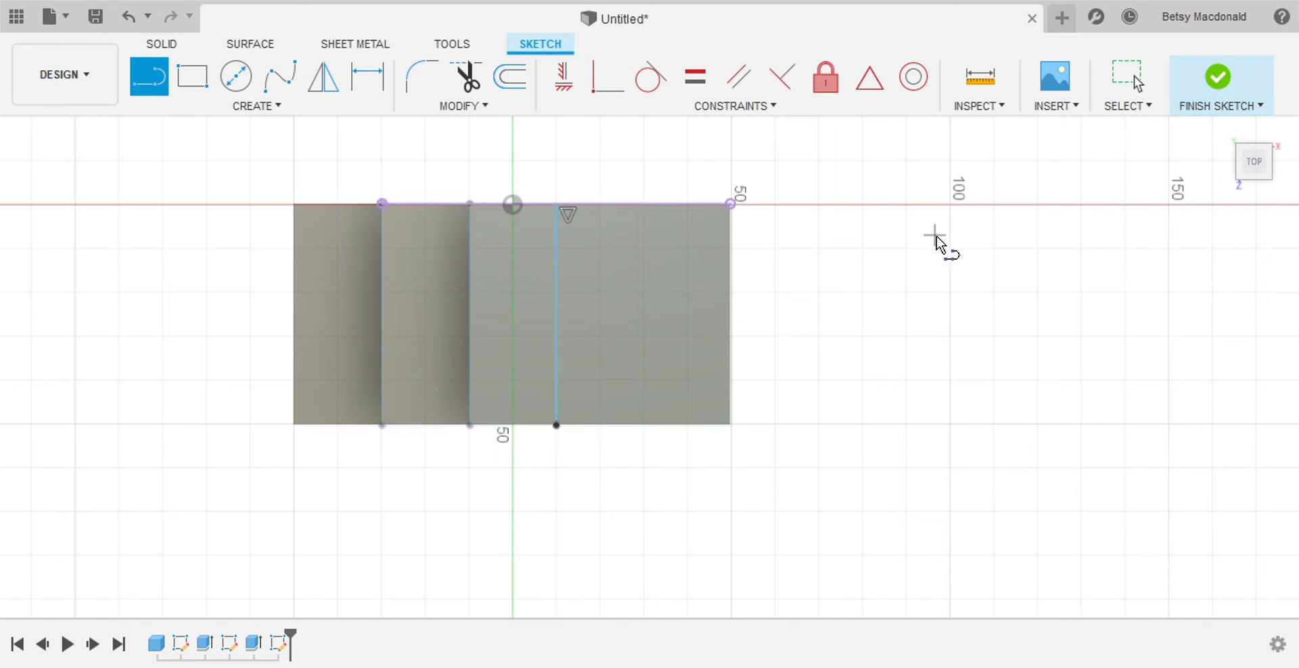
left_click(1218, 76)
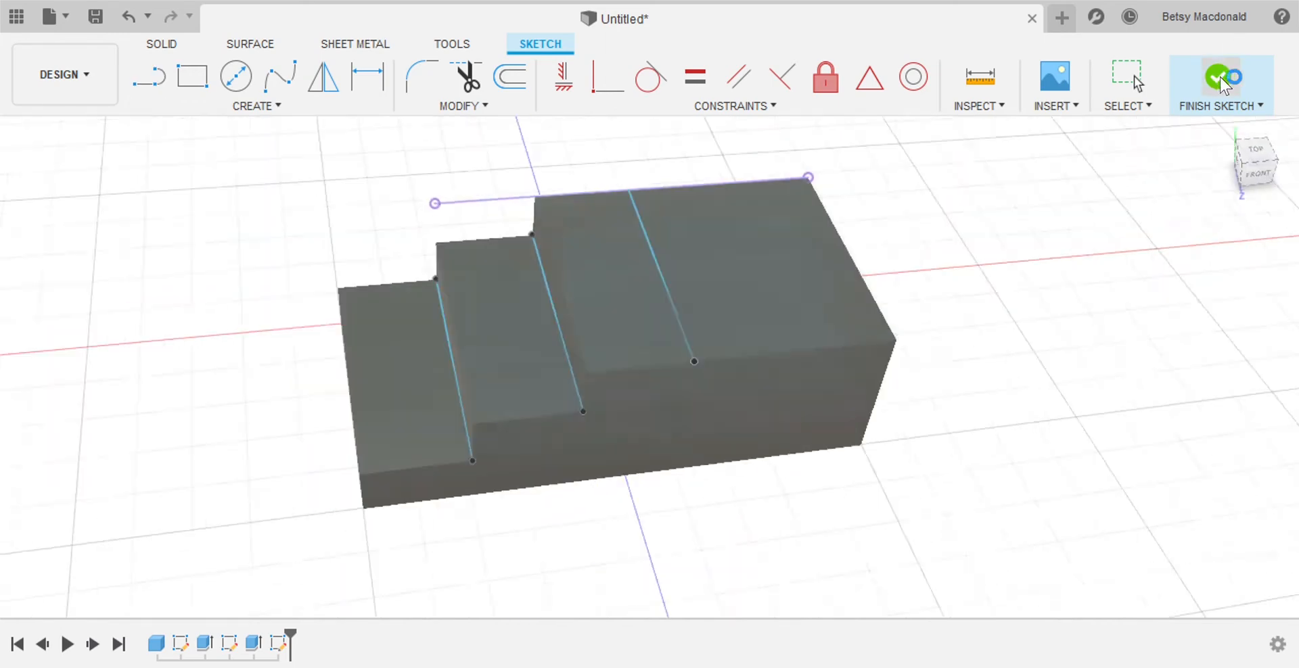
Extrude the larger region of the third level's top face 10 mm upward to form the fourth level, and show its sketch again
left_click(196, 80)
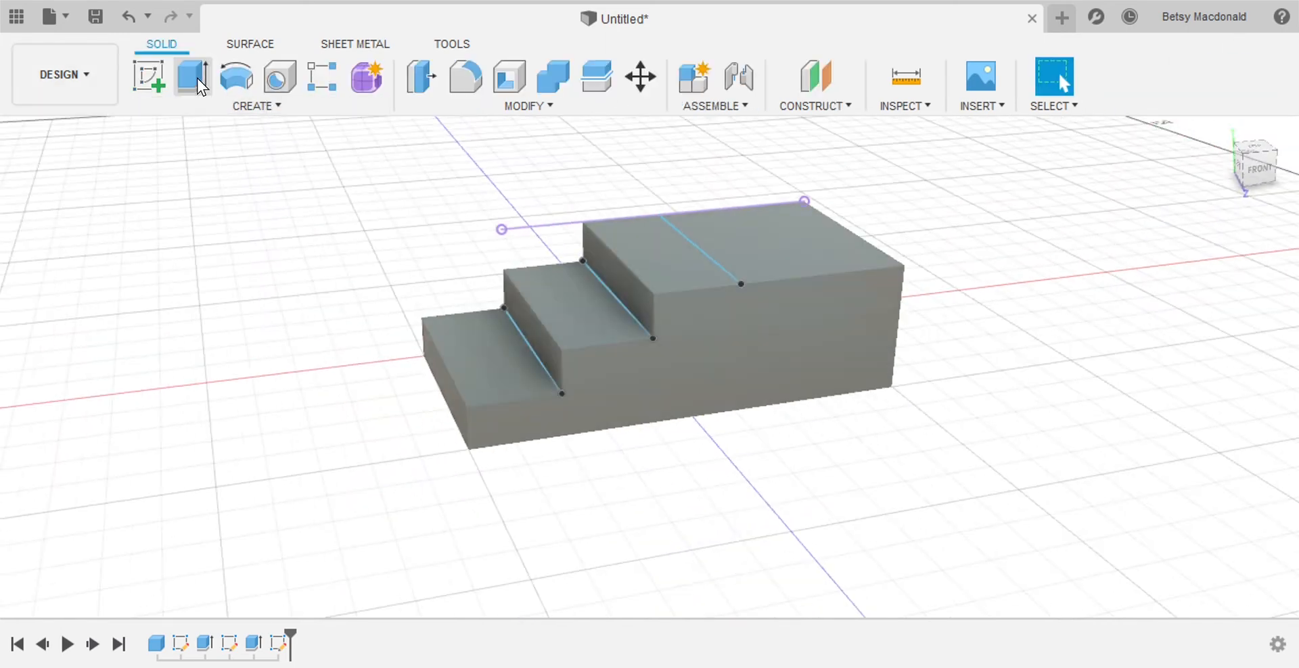
left_click(759, 242)
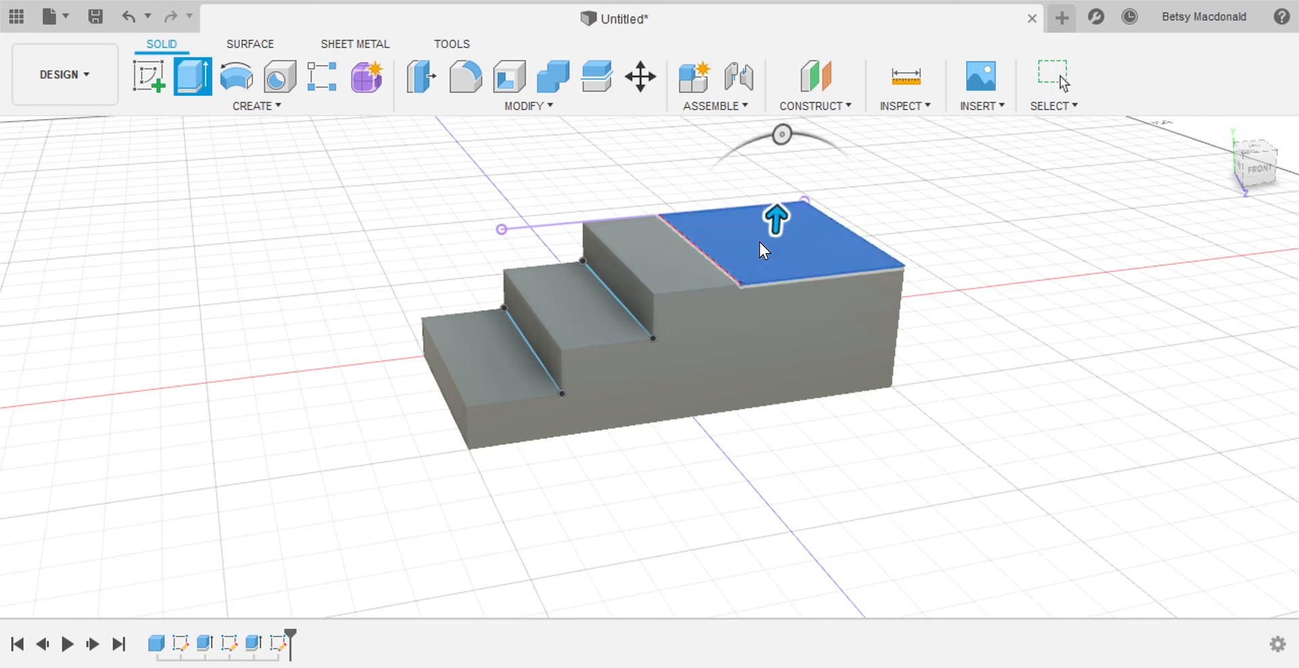
left_click_drag(776, 223, 783, 195)
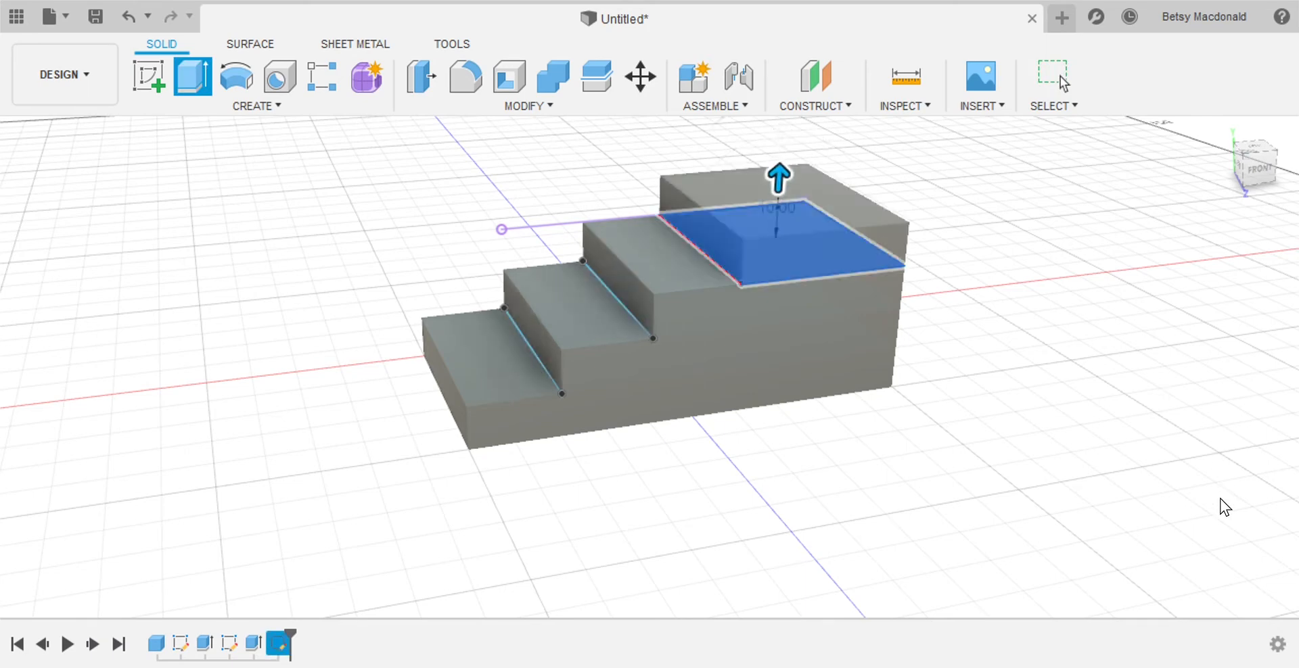
key("Return")
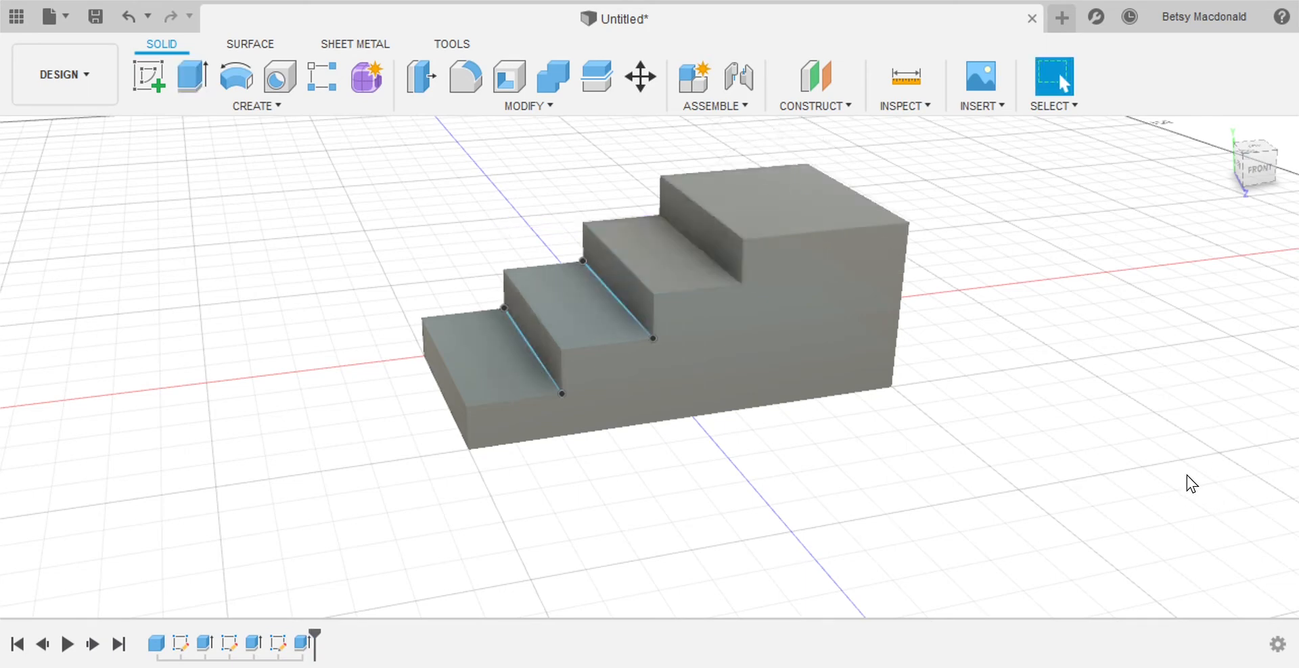
left_click(700, 249, "ctrl")
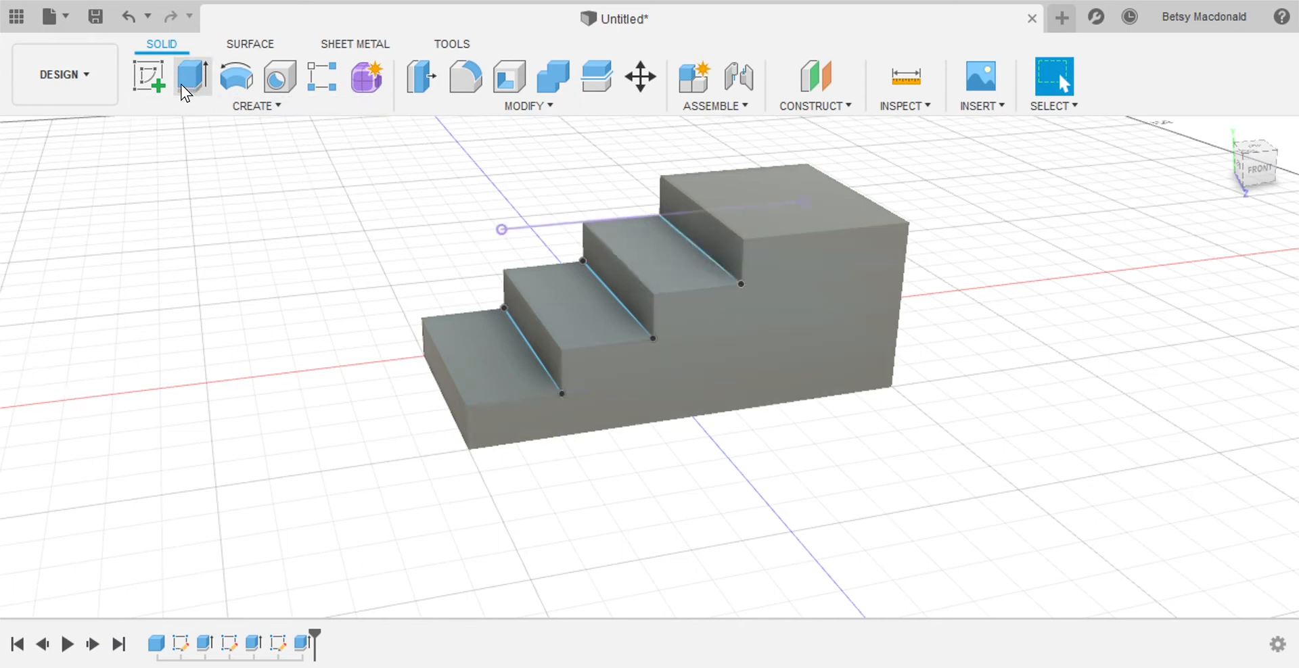
Try to sketch a dividing line across the fourth level's top face, about 20 mm from its step edge
left_click(147, 77)
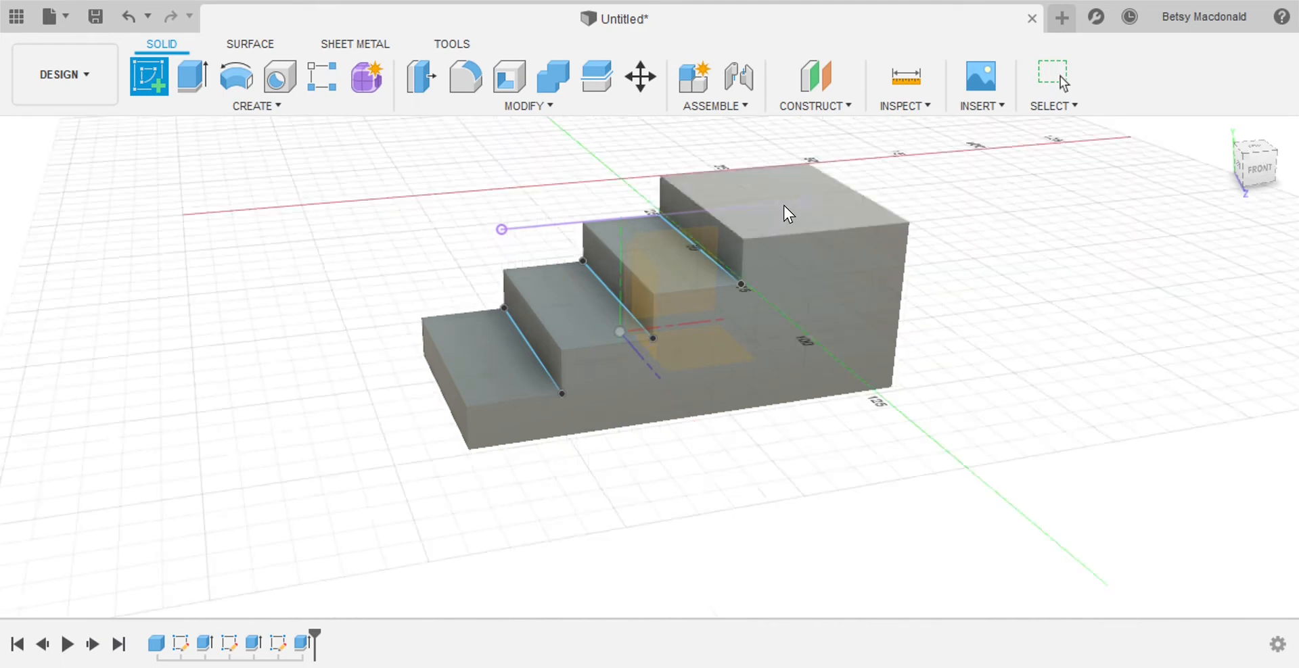
left_click(827, 212)
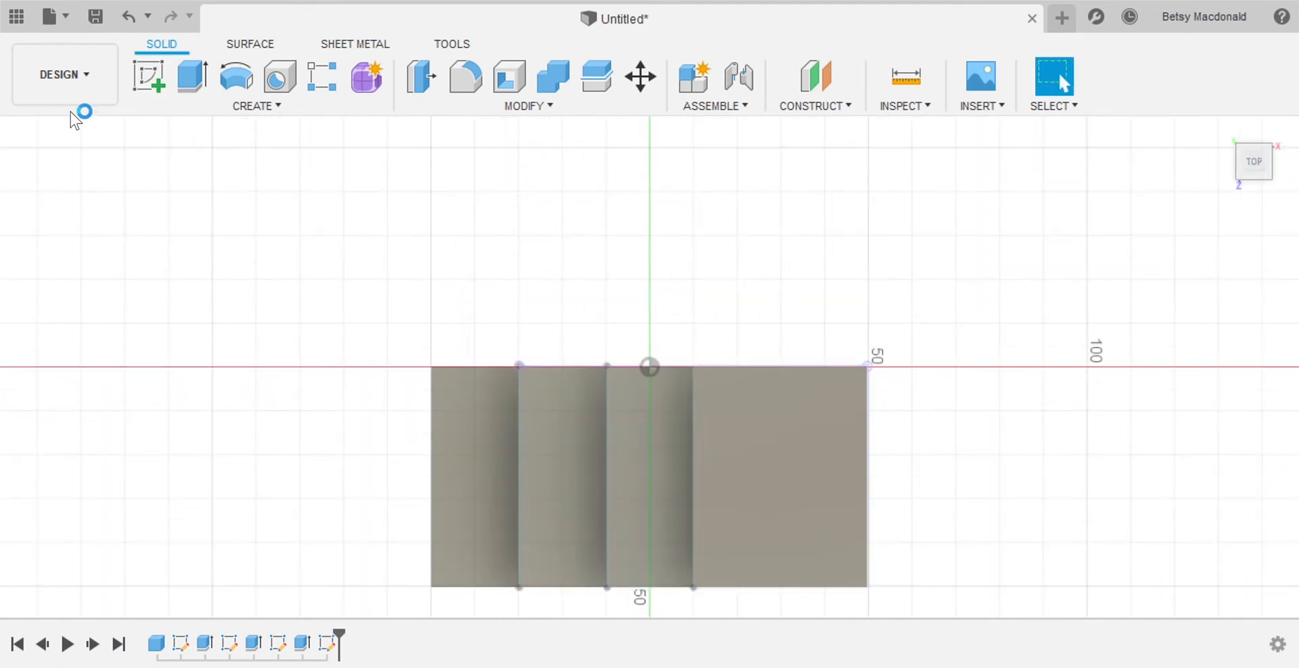
left_click(140, 89)
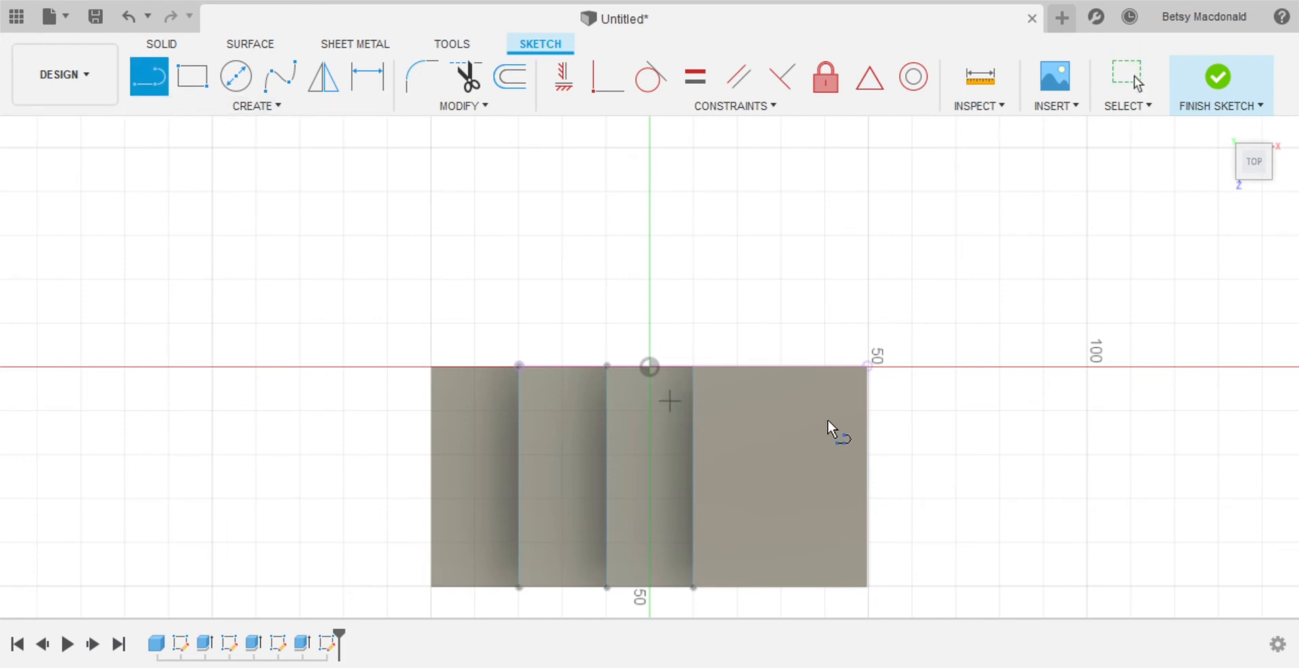
left_click(780, 367)
left_click(781, 587)
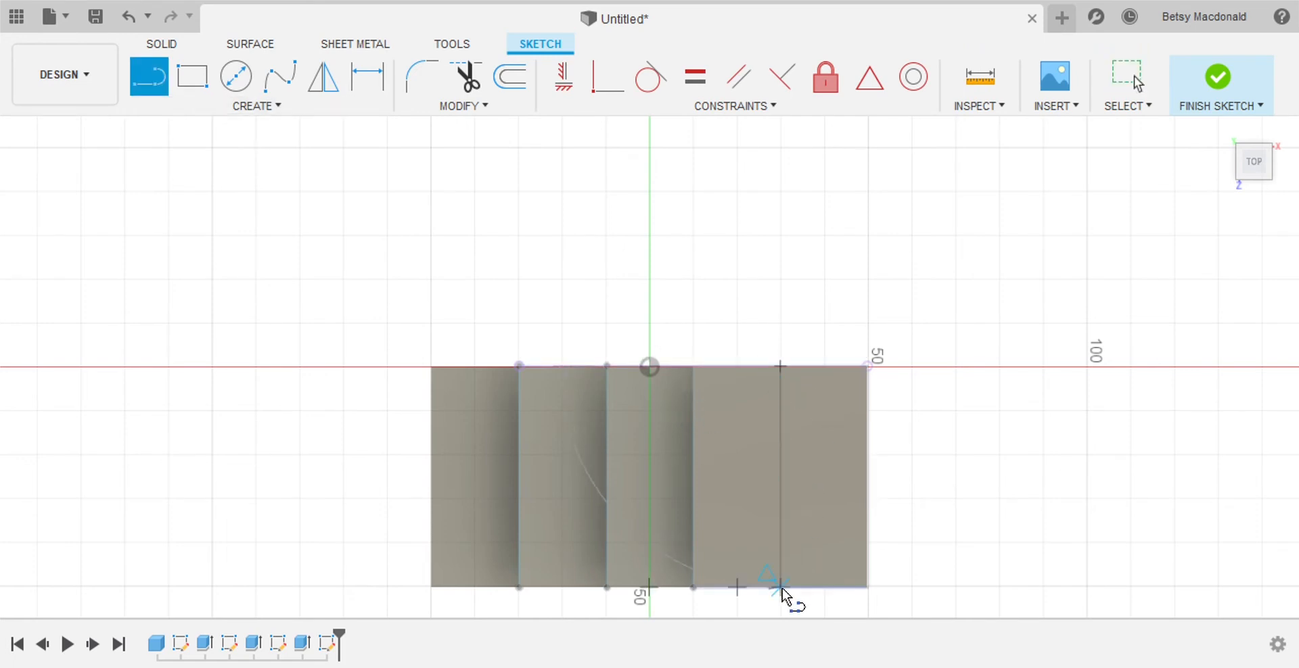
left_click(781, 587)
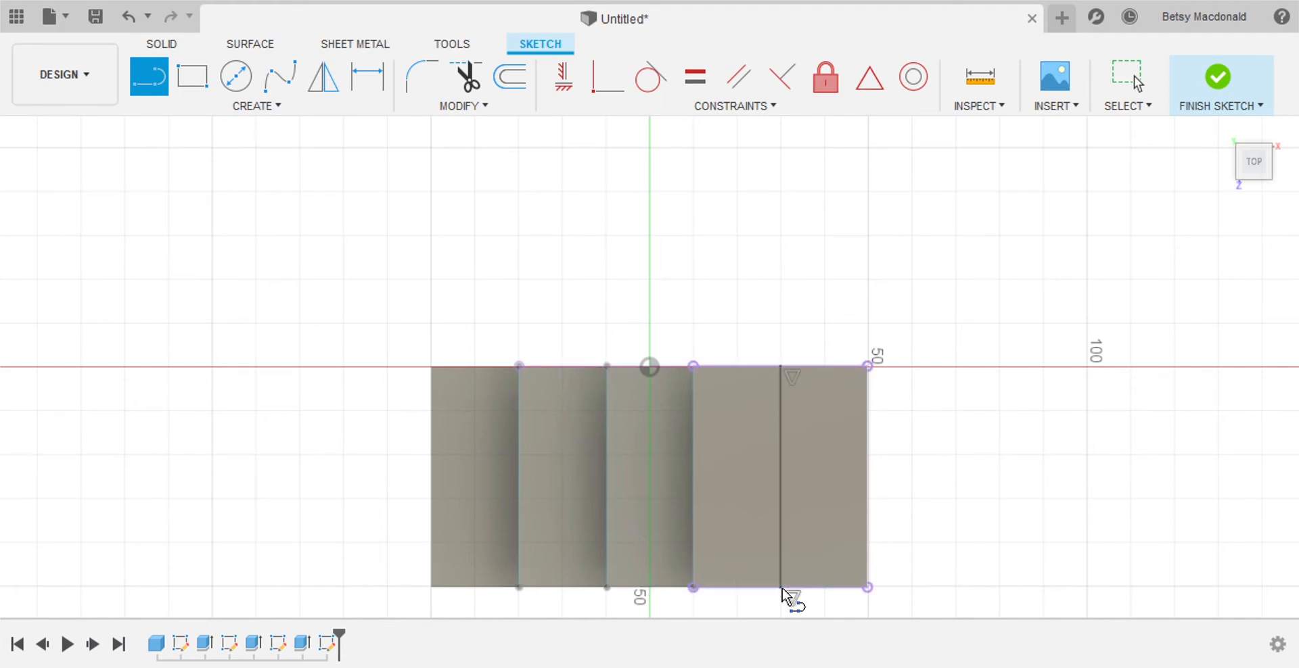
left_click(1218, 77)
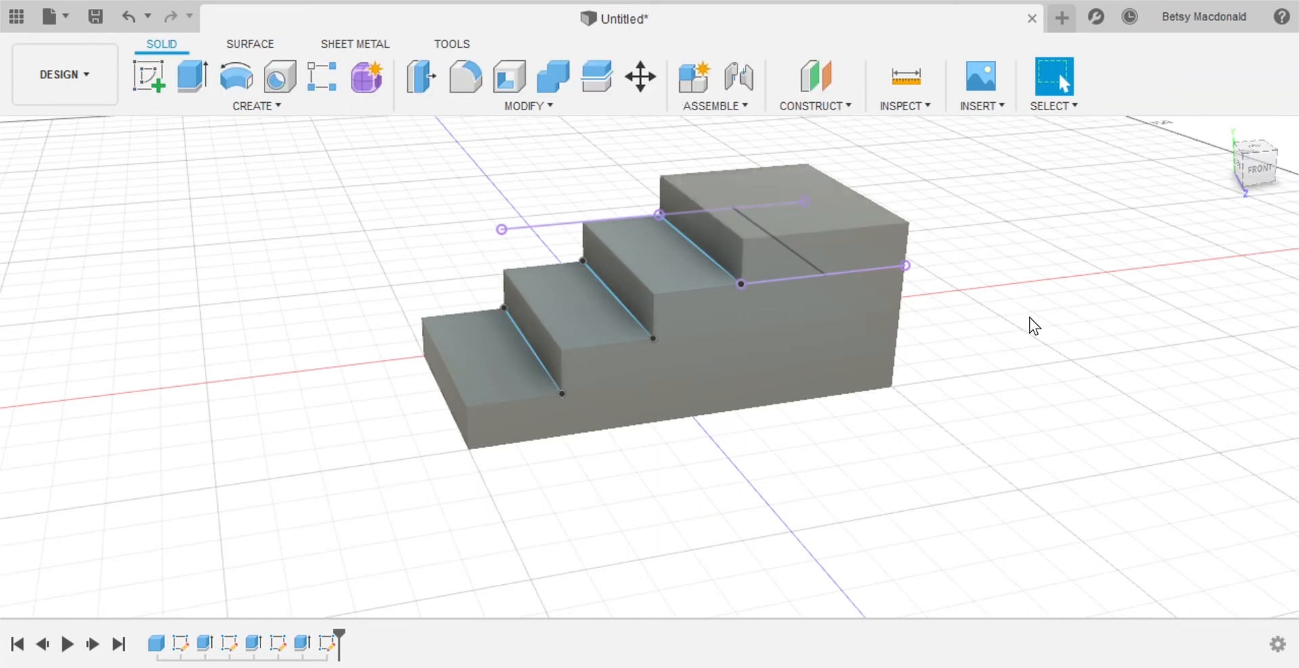
Undo the dividing line just drawn for the fourth level and leave the empty sketch
middle_click_drag(944, 361, 906, 380)
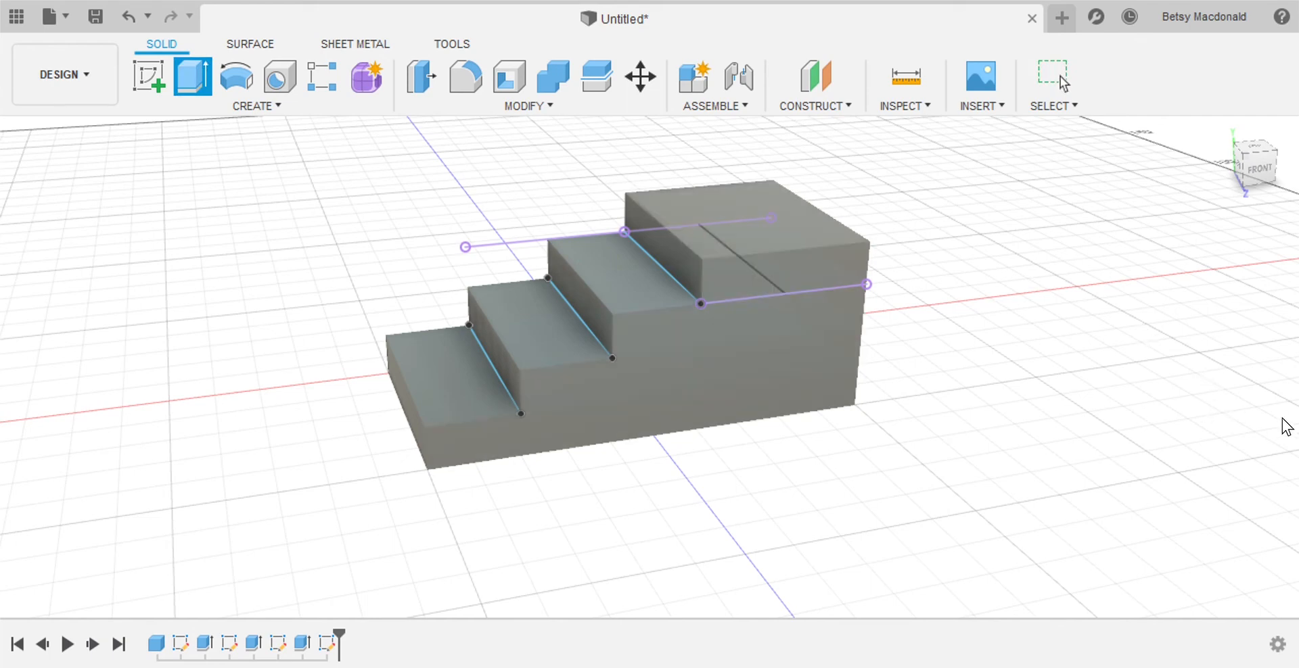
key("Escape")
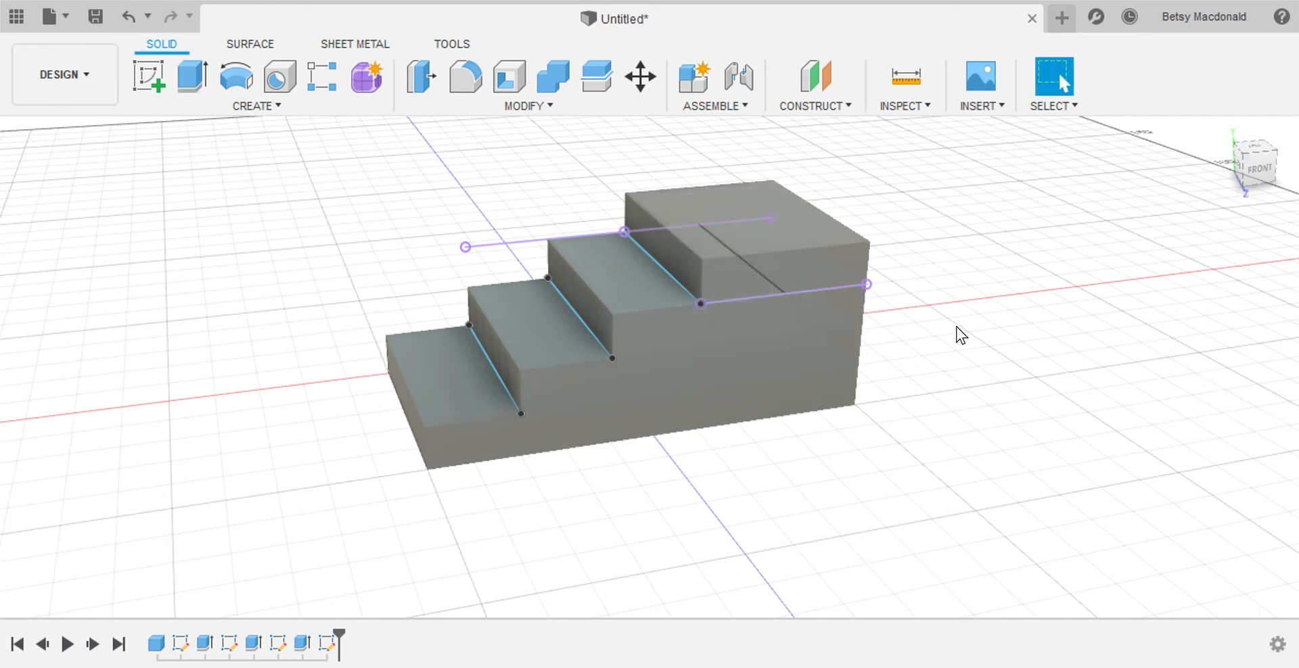
key("ctrl+z")
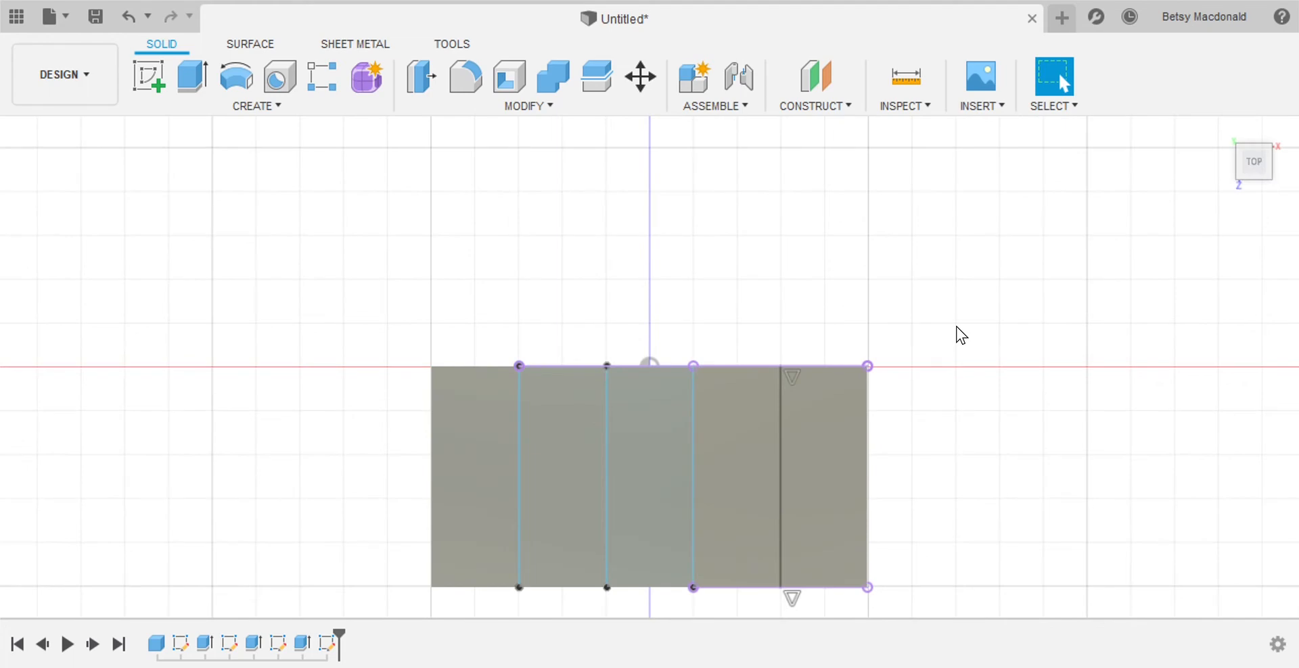
key("ctrl+z")
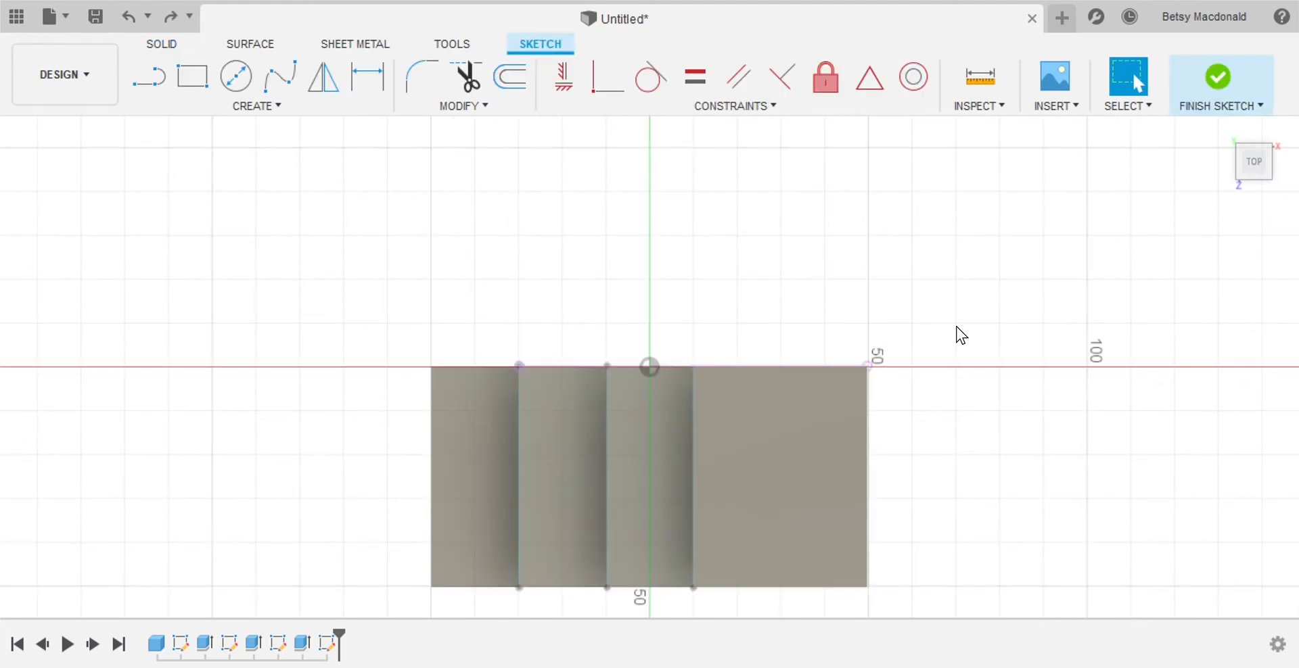
left_click(1217, 76)
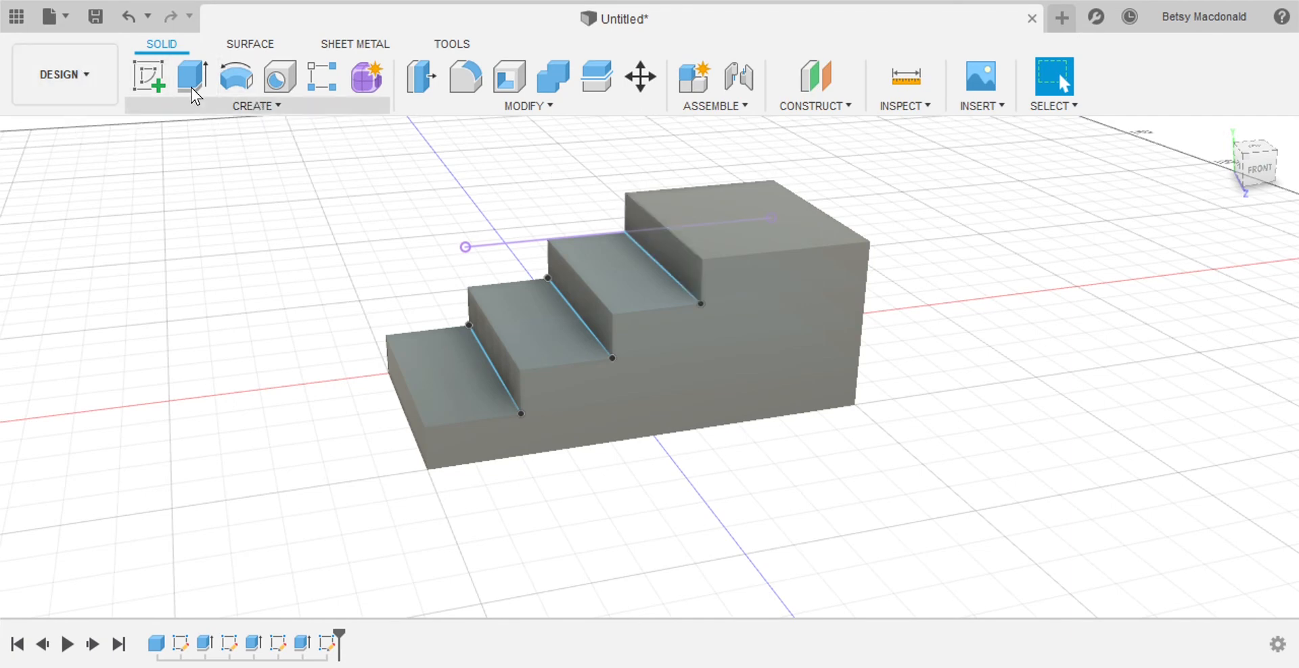
Sketch a new straight line across the fourth level's top face, about 20 mm from its step edge, and finish the sketch
left_click(152, 79)
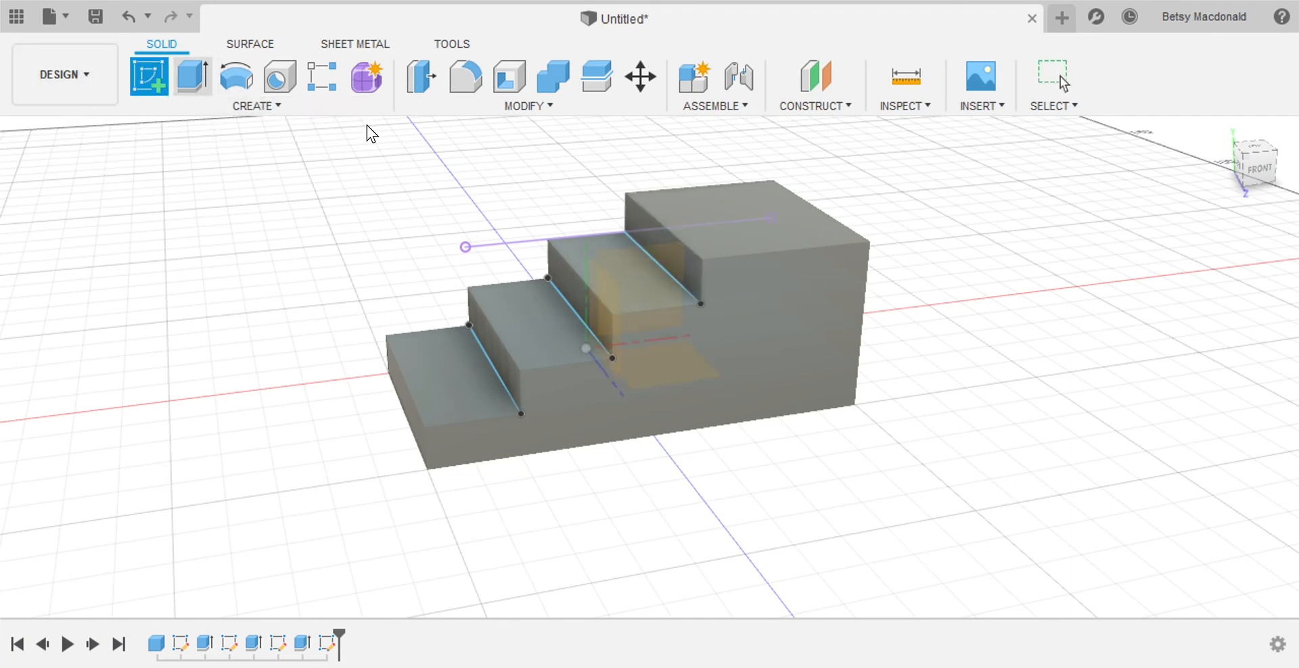
left_click(813, 229)
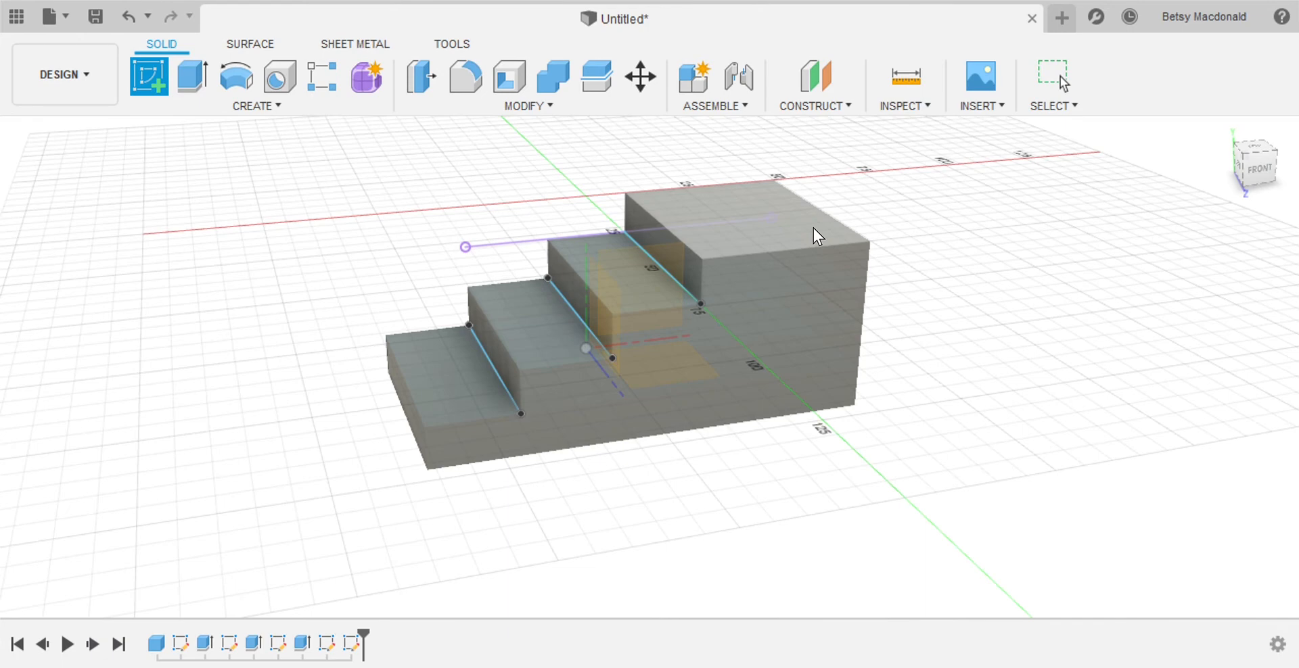
left_click(151, 73)
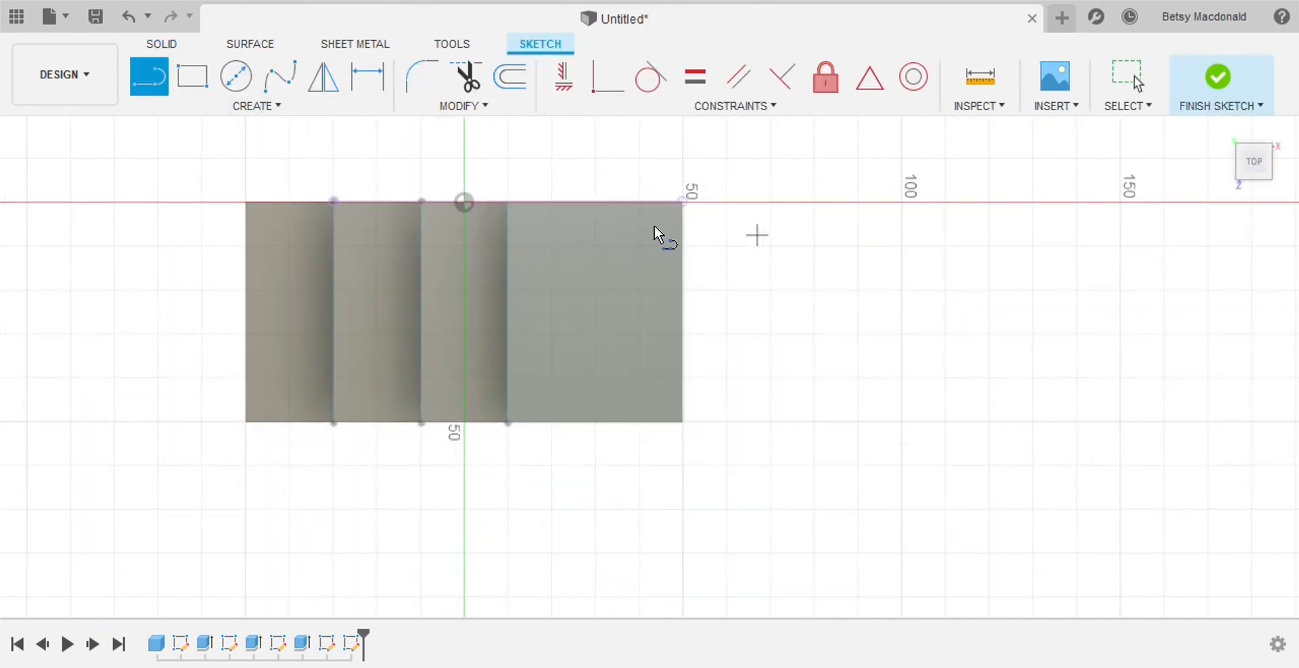
left_click(594, 202)
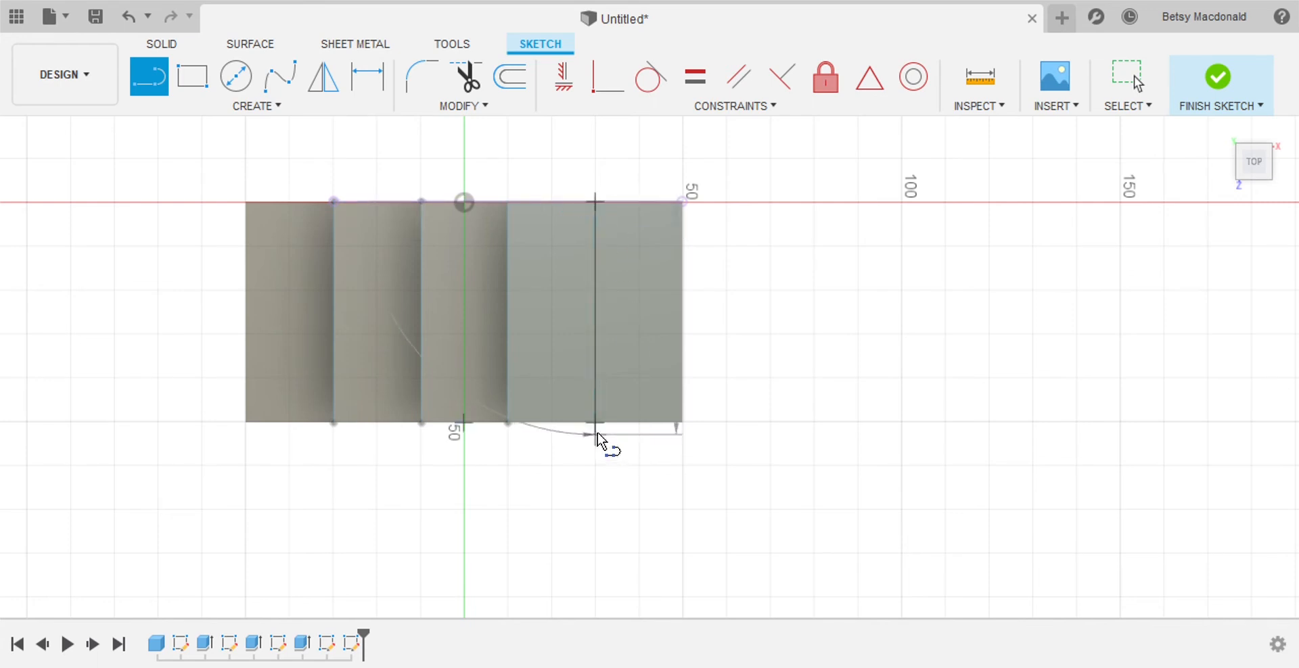
left_click(597, 431)
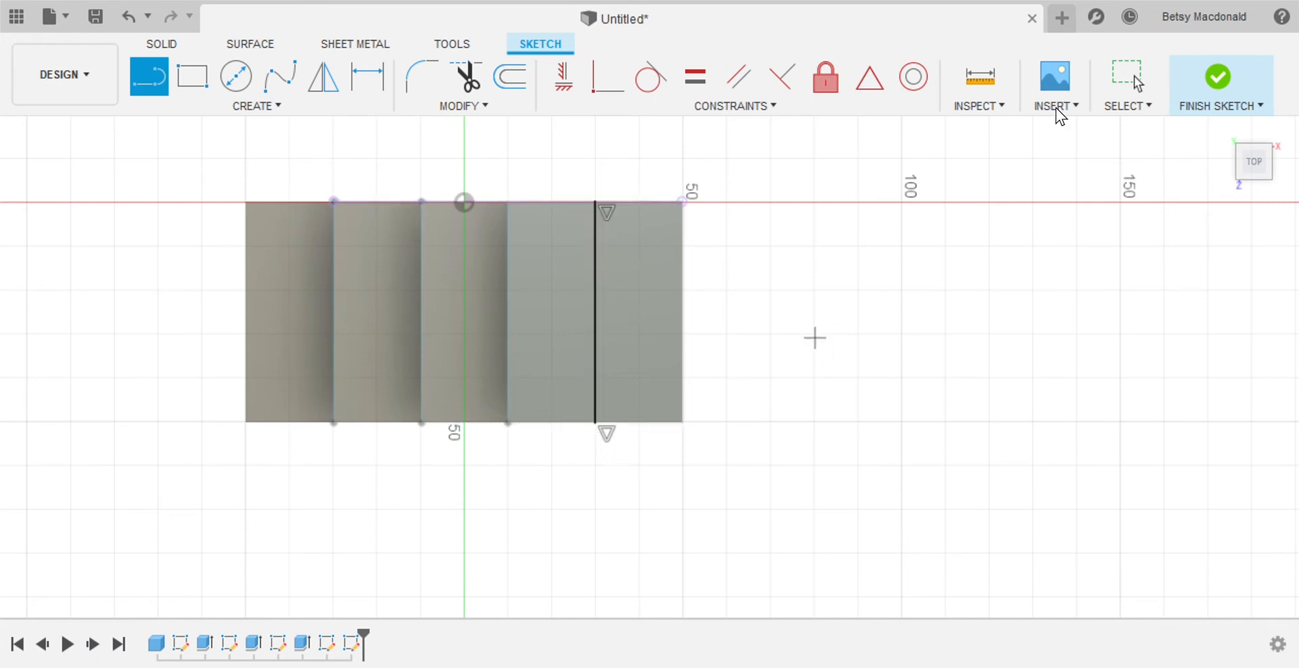
left_click(1217, 78)
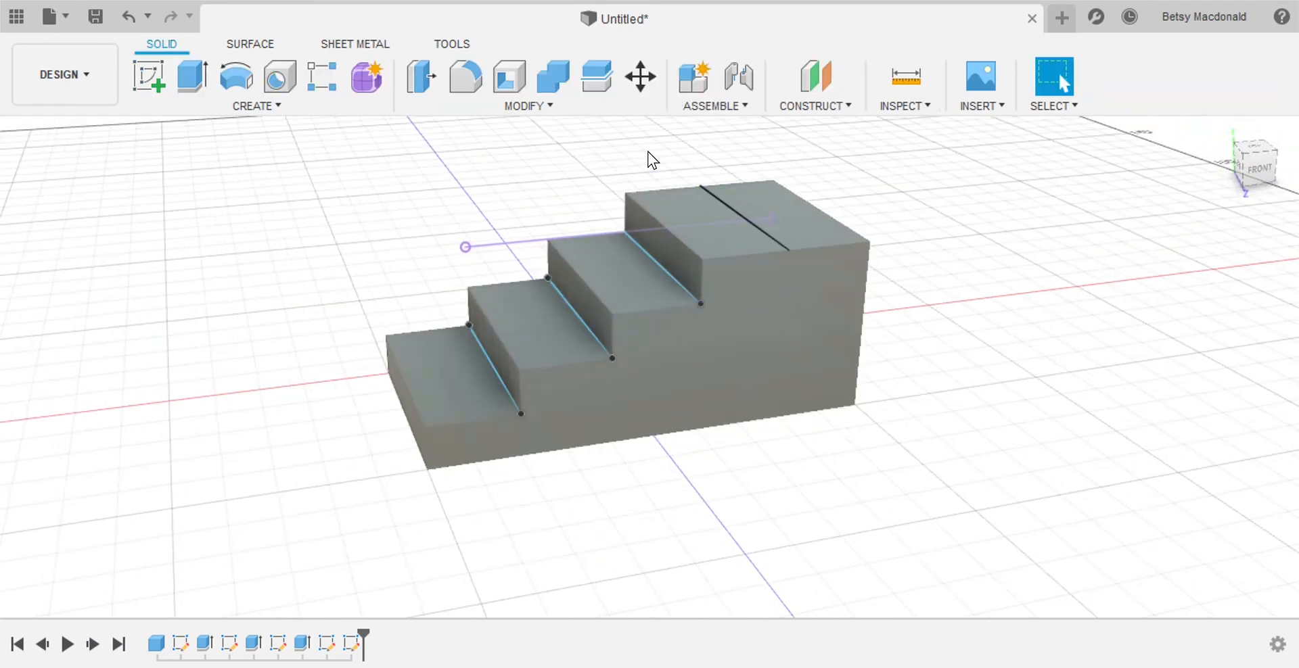
Extrude the rear region of the fourth level's top face, away from the lower steps, 10 mm upward to form the fifth level
left_click(193, 79)
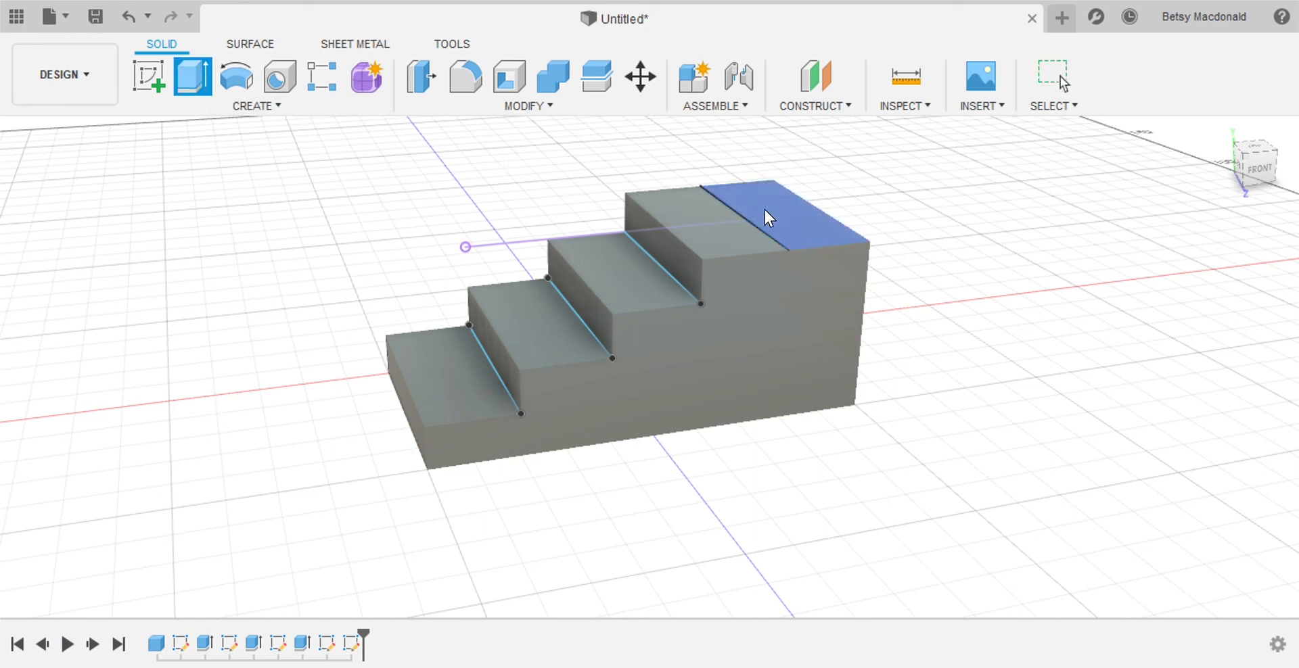
left_click(780, 216)
left_click_drag(788, 192, 817, 195)
key("Return")
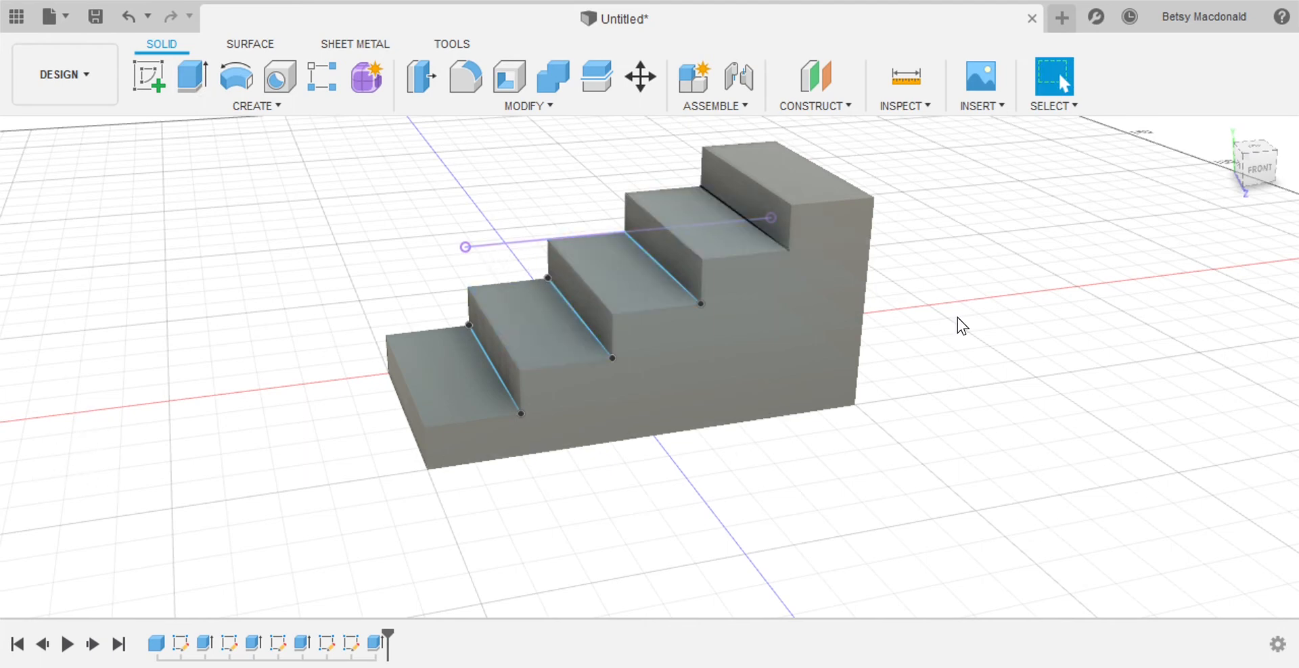
Start a new sketch on the front stepped side face of the staircase block
middle_click_drag(1017, 280, 971, 342)
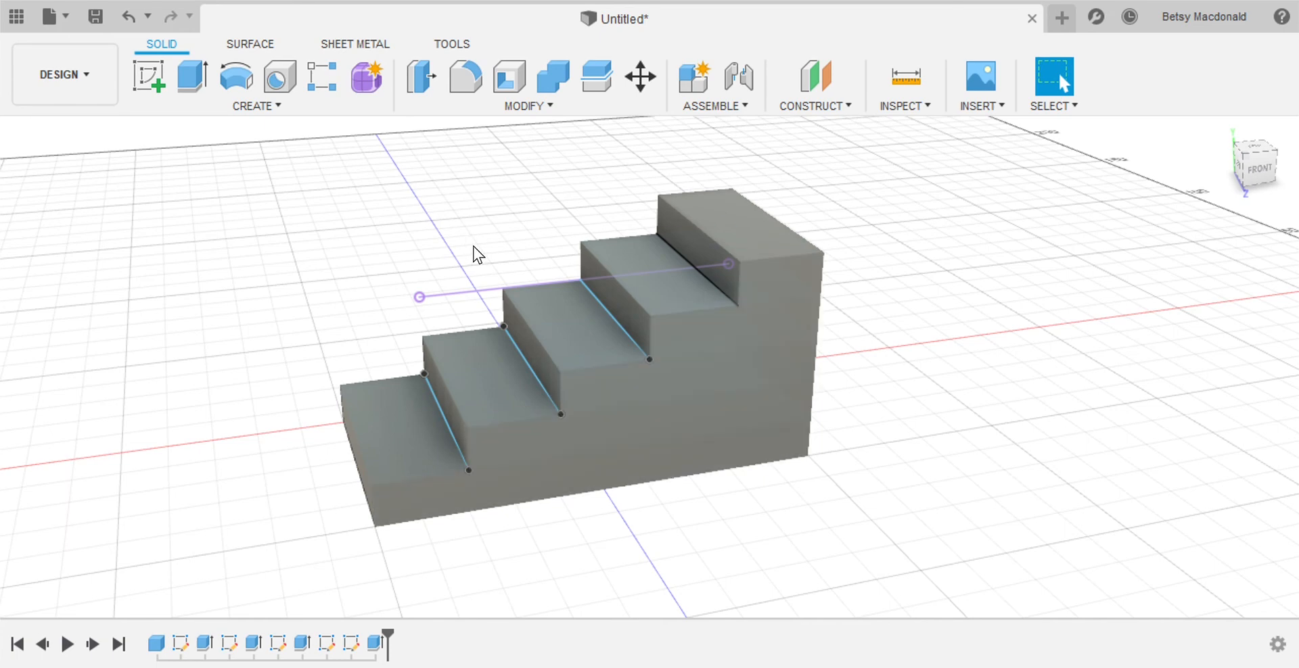
left_click(143, 73)
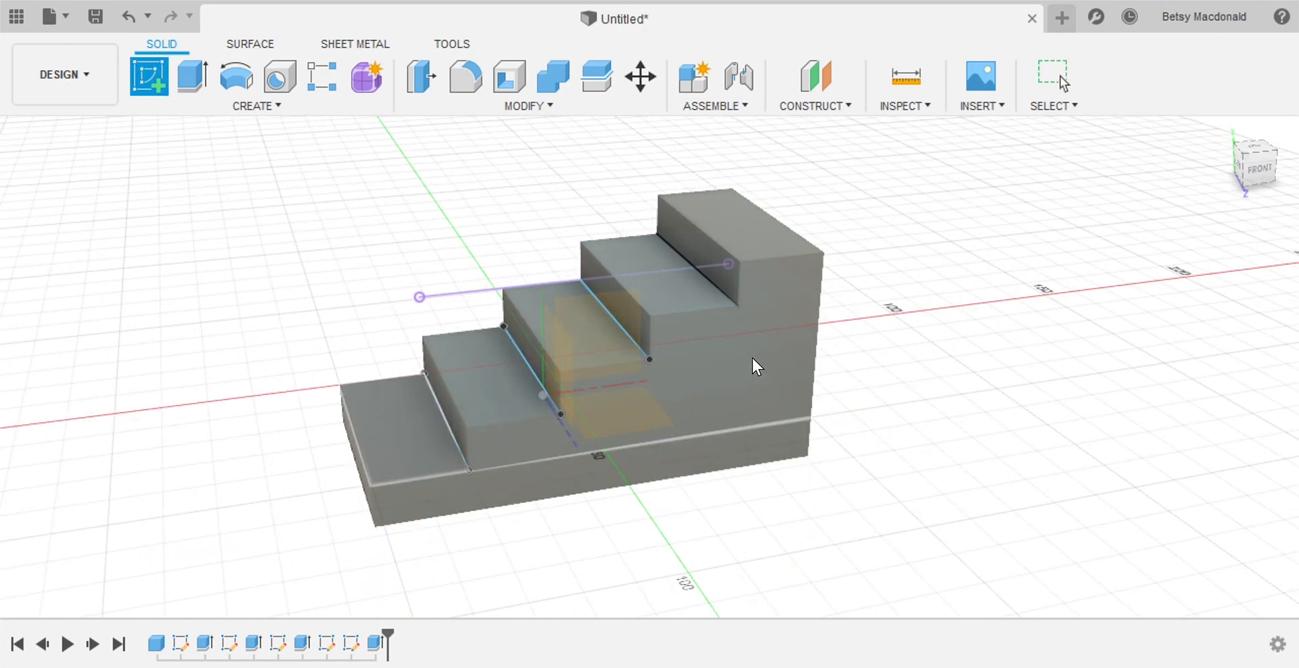
left_click(752, 356)
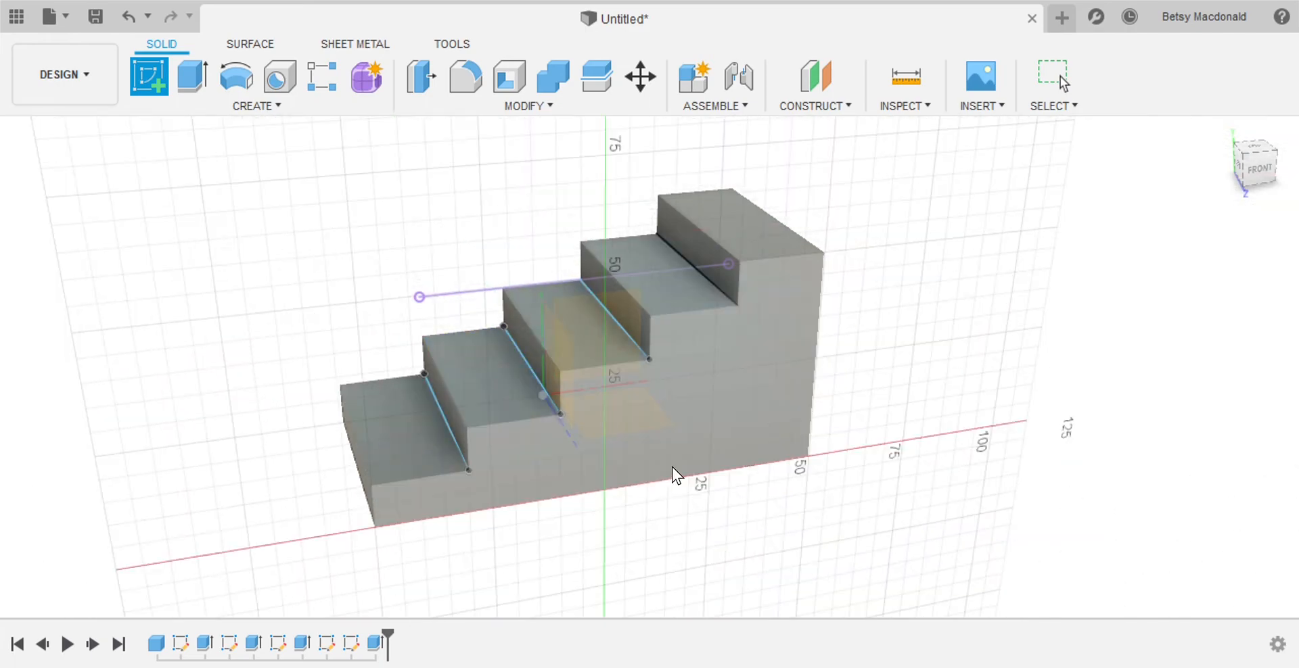
left_click(729, 404)
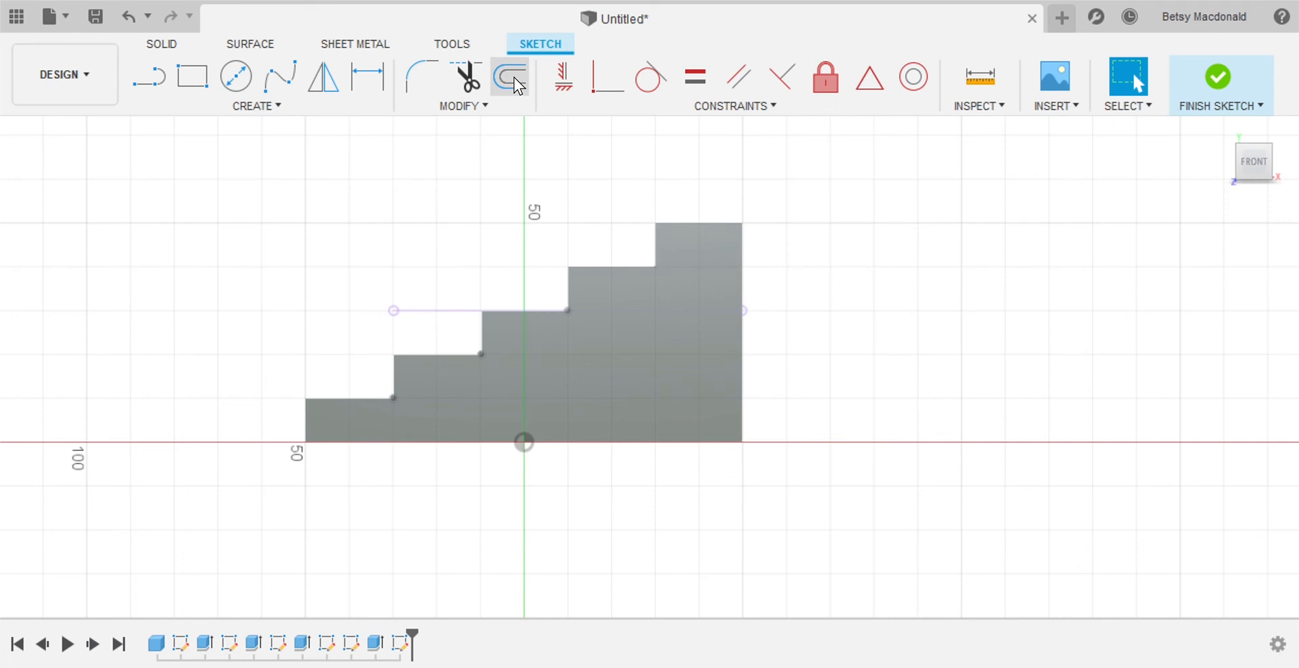
Offset the stepped side face's outline inward by about 5 mm and finish the sketch
left_click(514, 80)
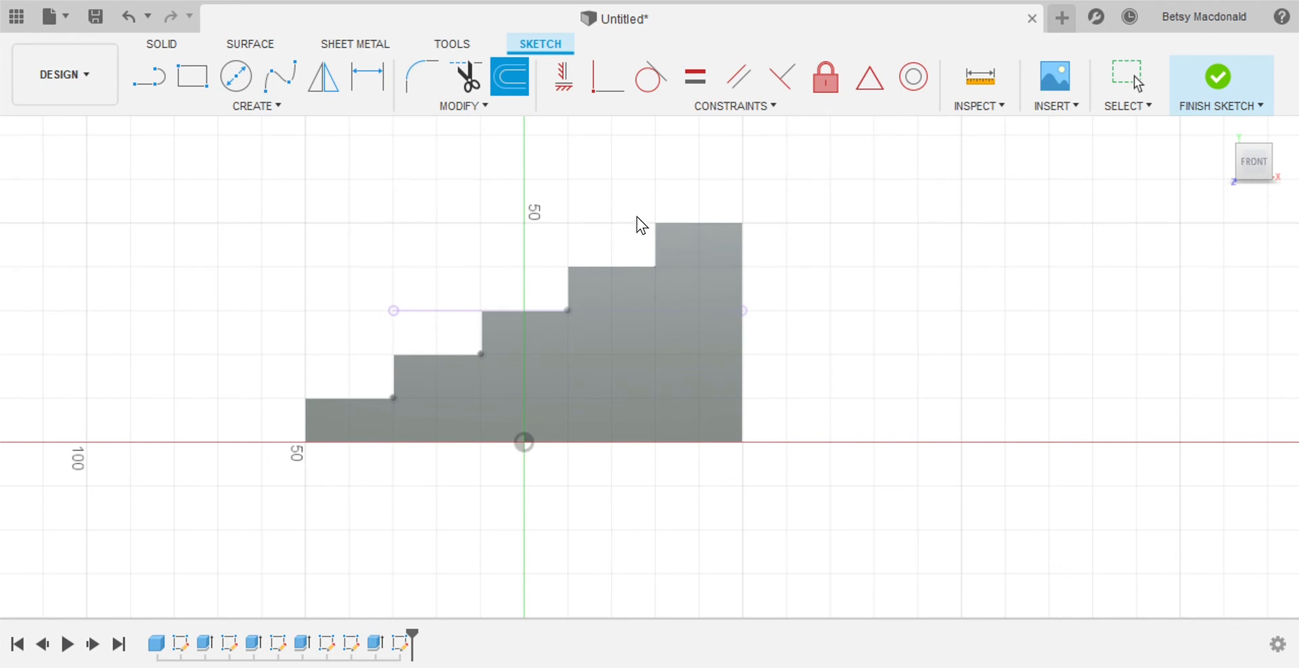
left_click(640, 270)
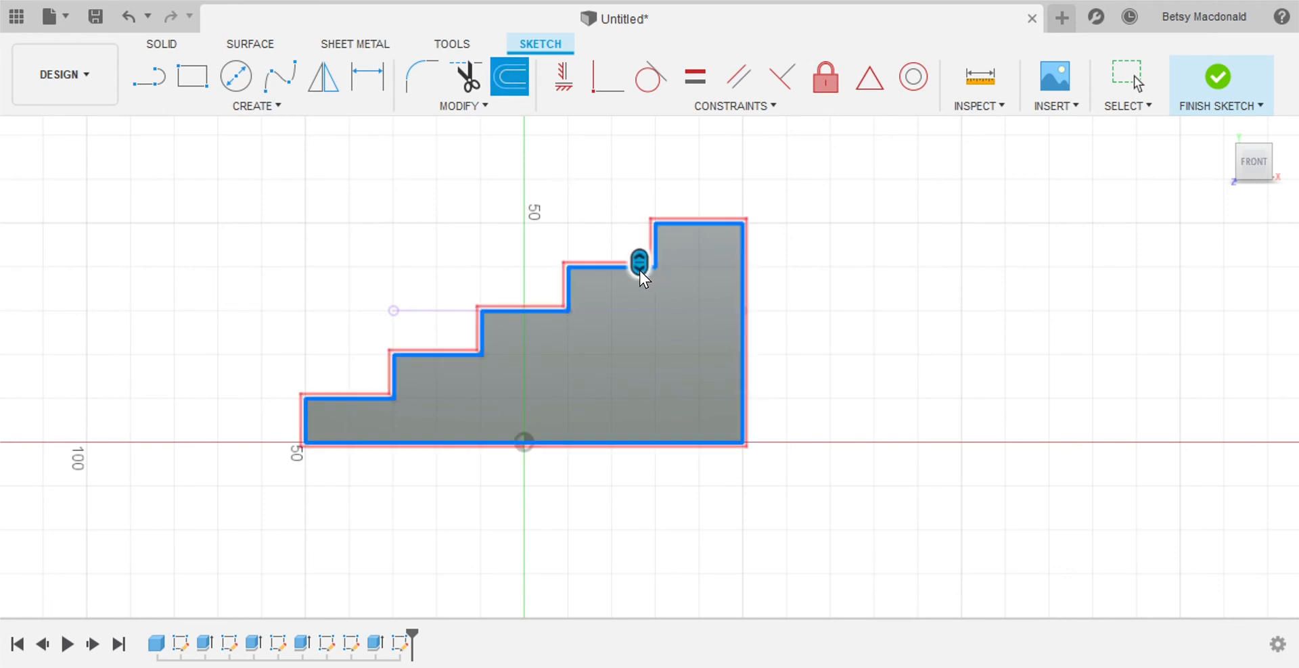
key("Escape")
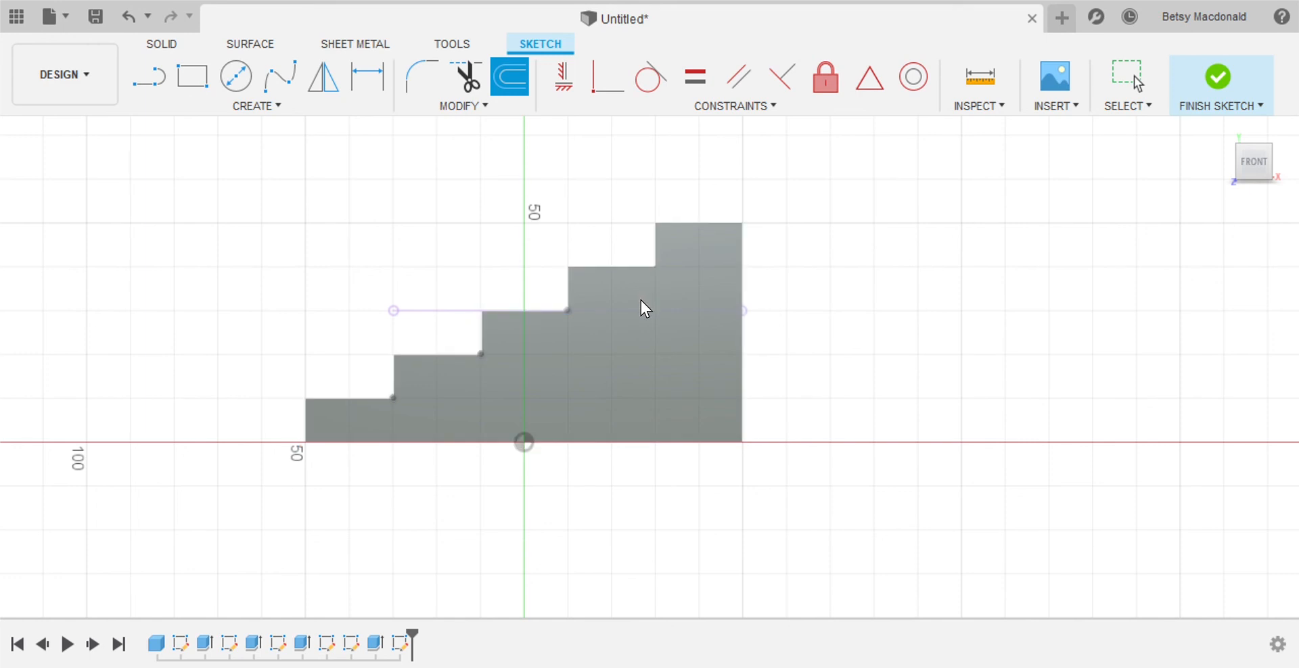
left_click(629, 267)
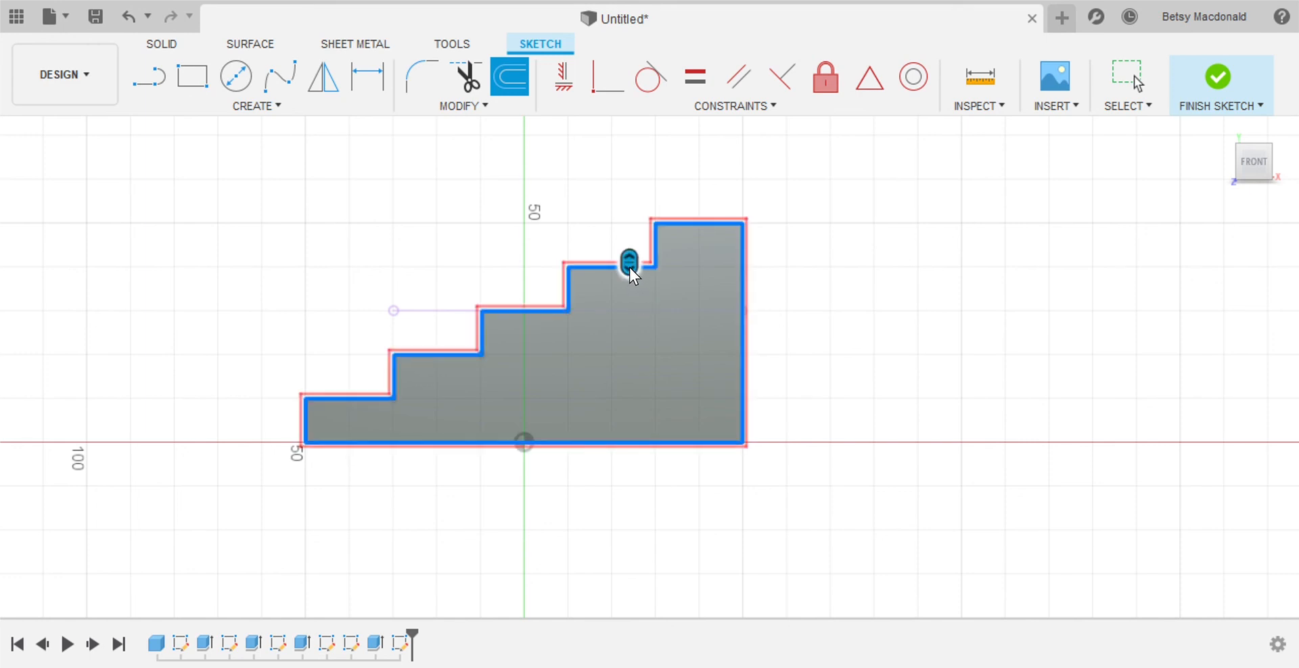
mouse_move(632, 269)
left_mouse_down()
mouse_move(634, 303)
mouse_move(635, 209)
mouse_move(636, 307)
mouse_move(636, 287)
left_mouse_up()
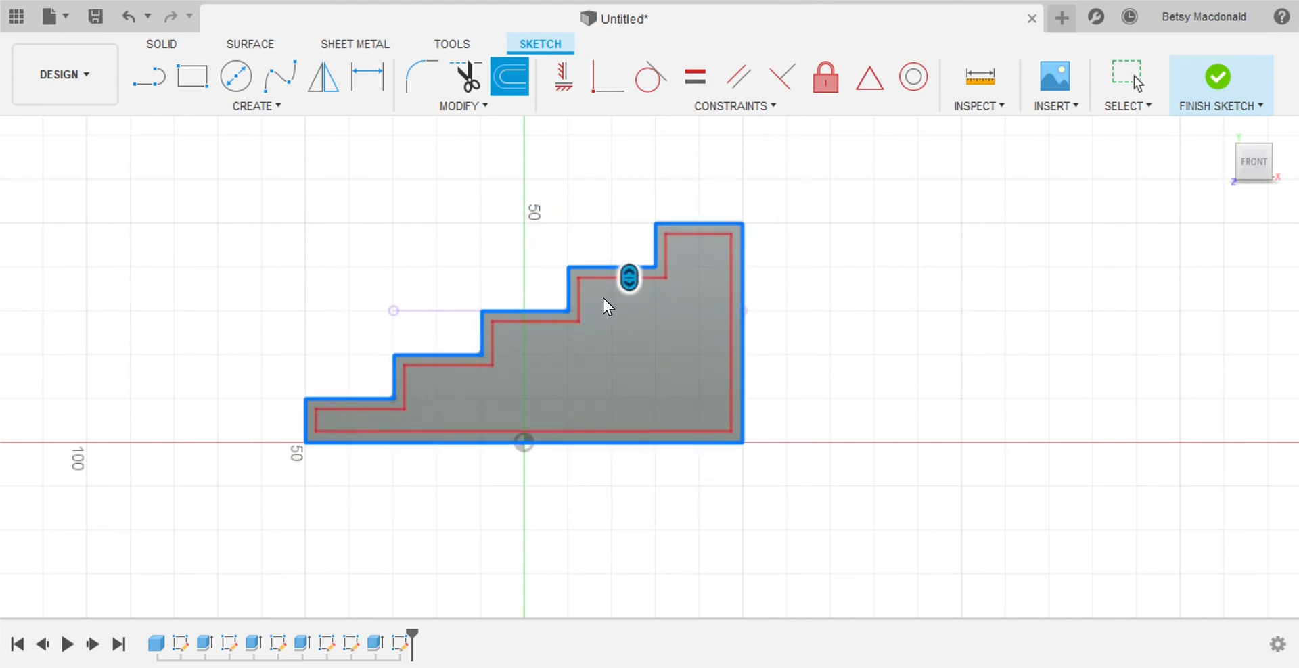
left_click_drag(636, 295, 636, 302)
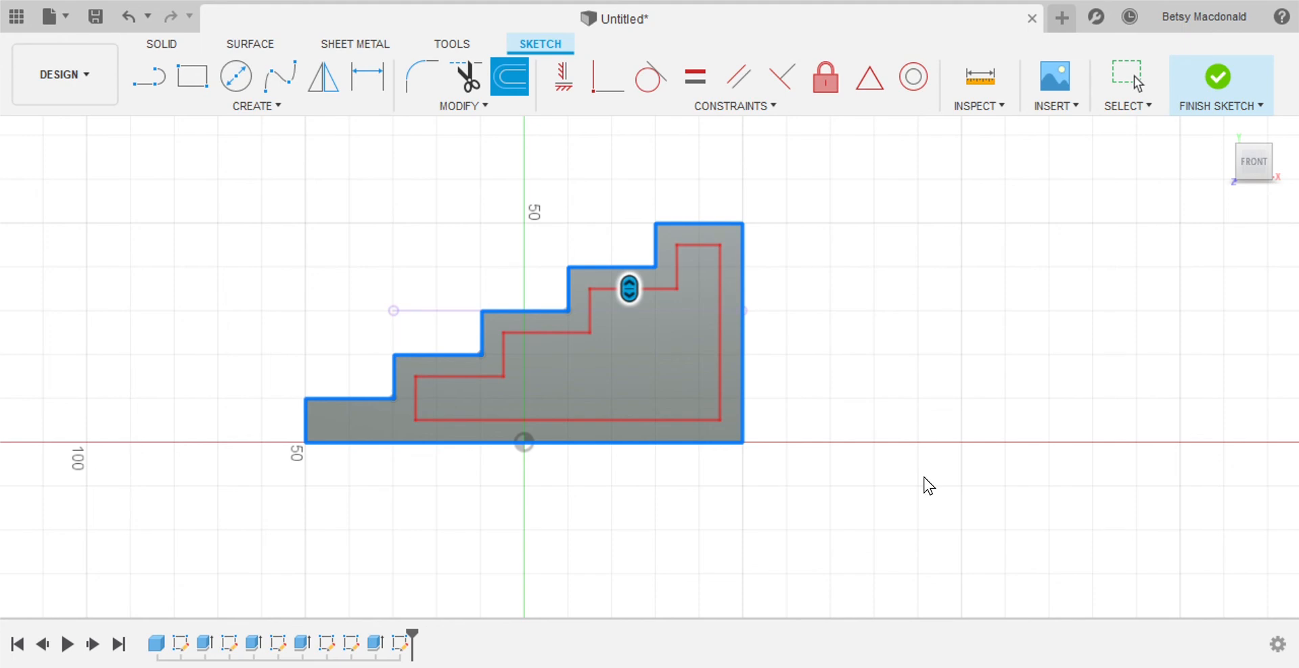
key("Return")
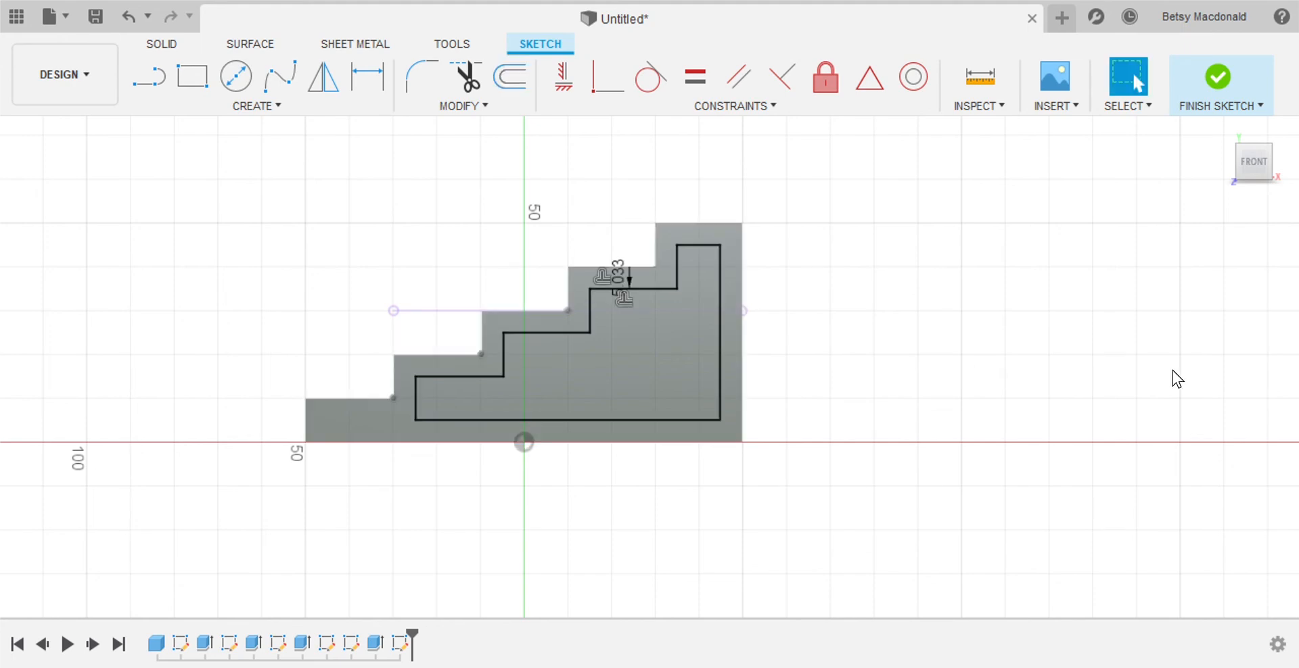
left_click(1221, 74)
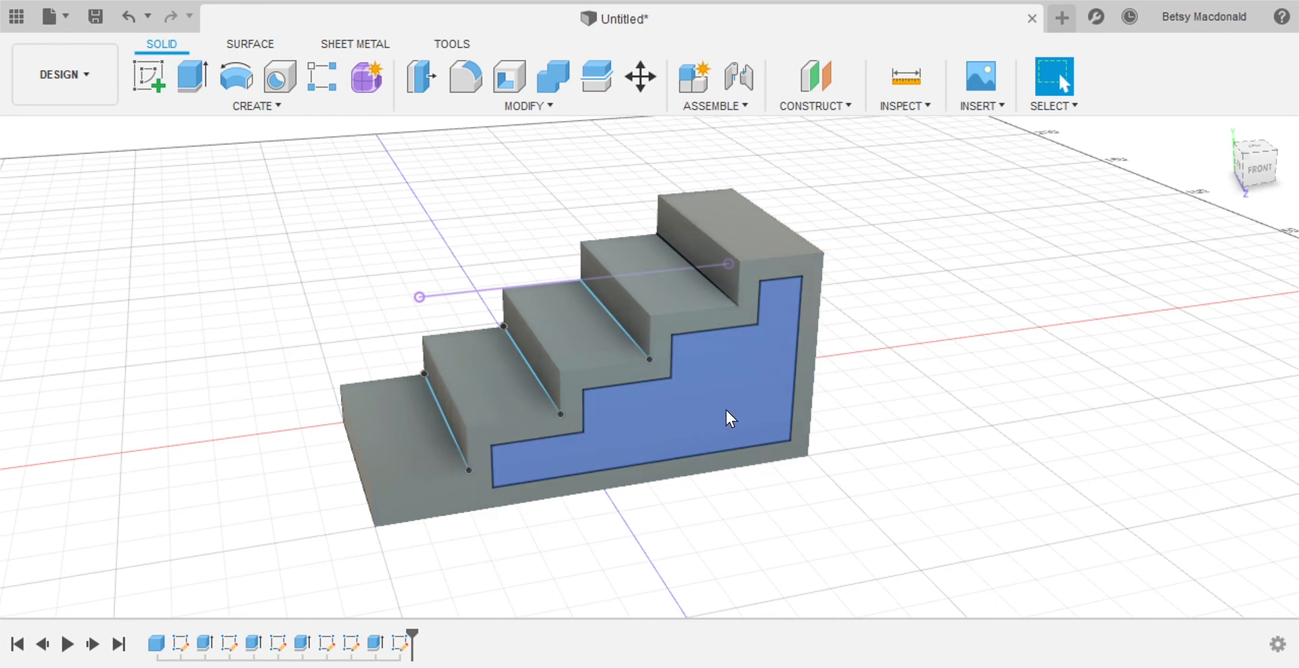
Begin extruding the inner stepped profile into the block as a cut, with a depth of 50 mm
left_click(190, 80)
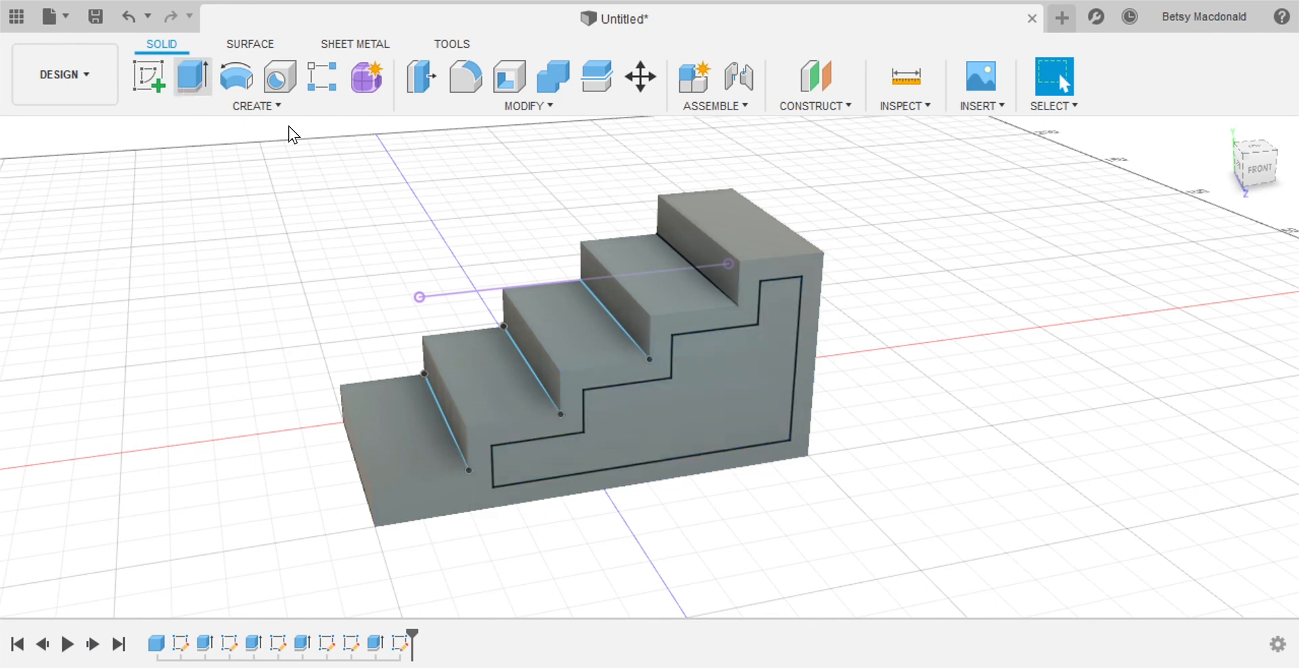
left_click(739, 402)
left_click_drag(657, 393, 687, 437)
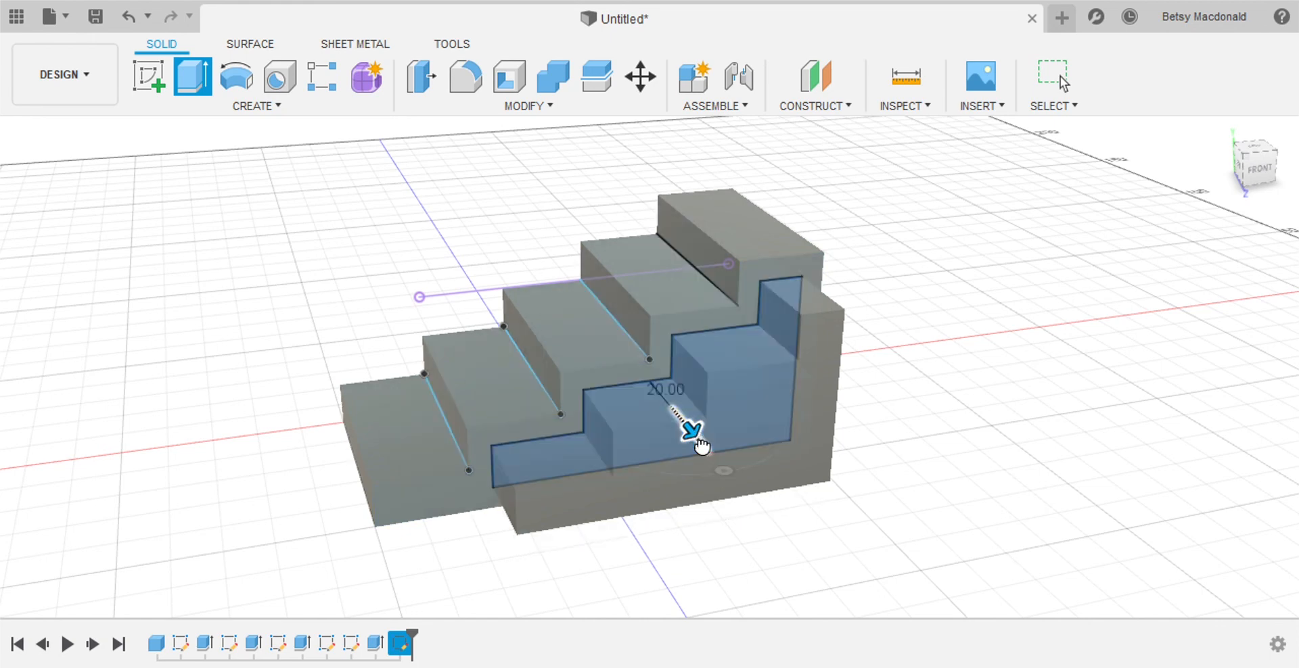
left_click_drag(697, 435, 636, 308)
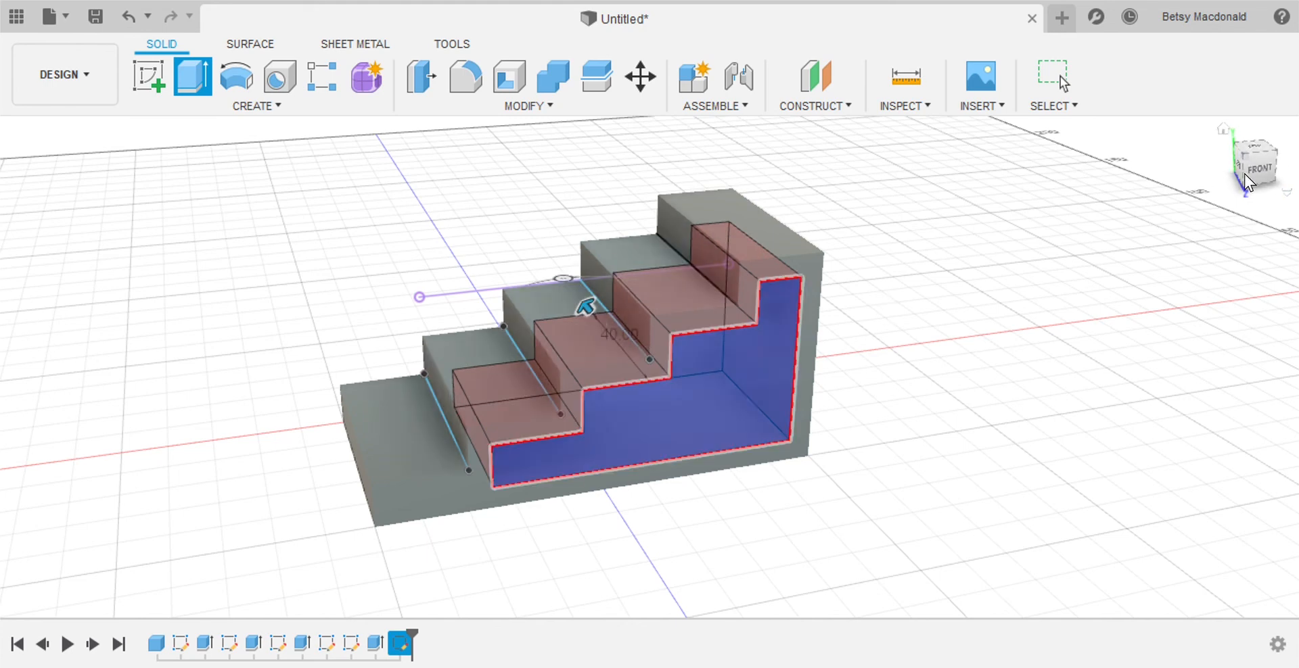
left_click_drag(1258, 186, 1235, 245)
left_click_drag(1187, 188, 1206, 192)
left_click_drag(615, 245, 627, 194)
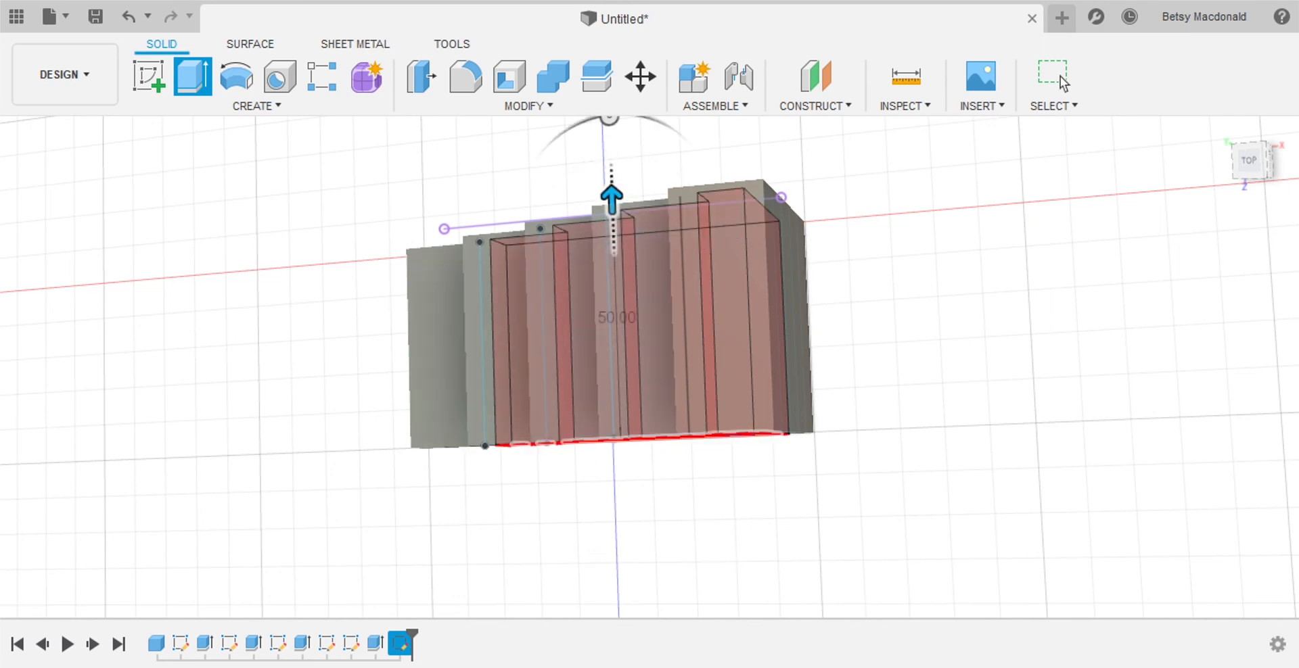
Set the stepped cut's depth to 45 mm, leaving a back wall, and complete the extrusion
left_click(1249, 161)
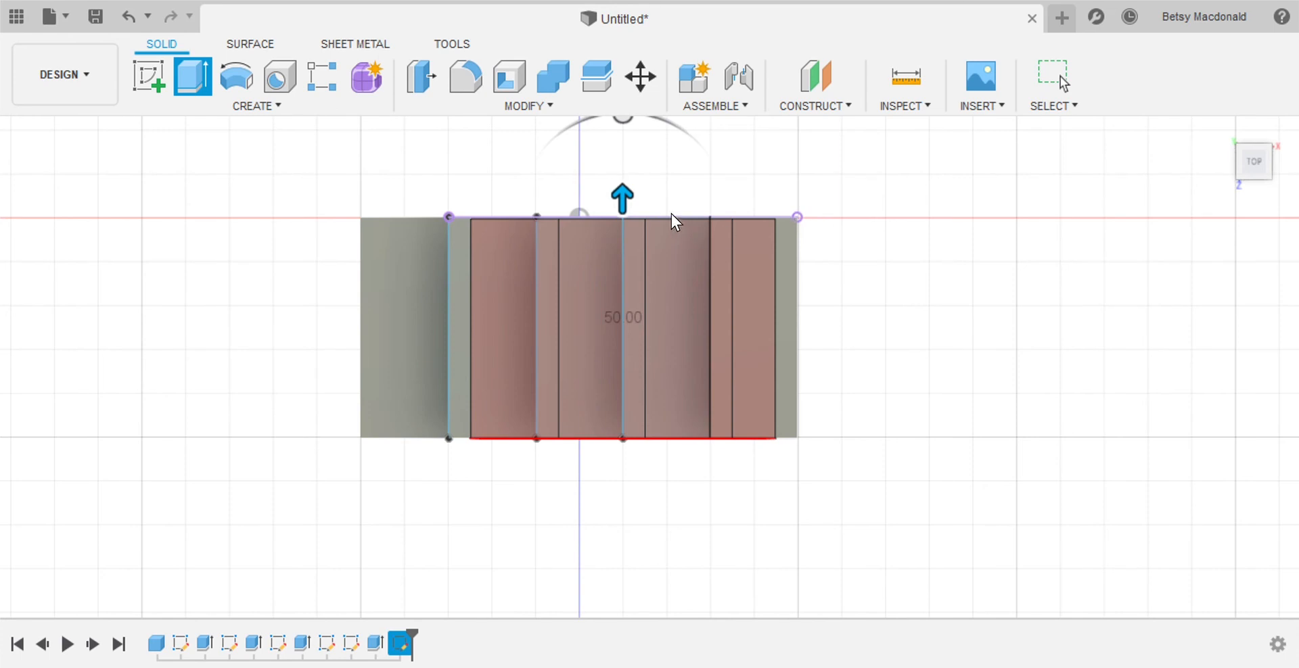
left_click_drag(632, 216, 632, 236)
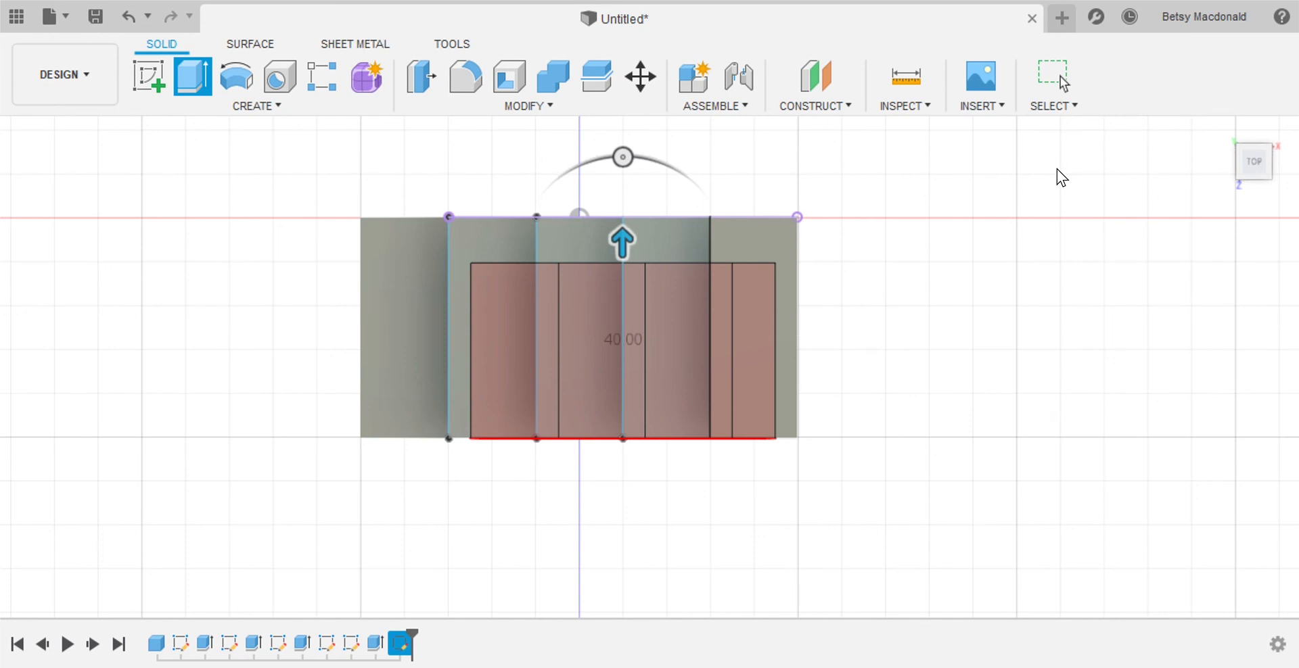
key("BackSpace")
type("4")
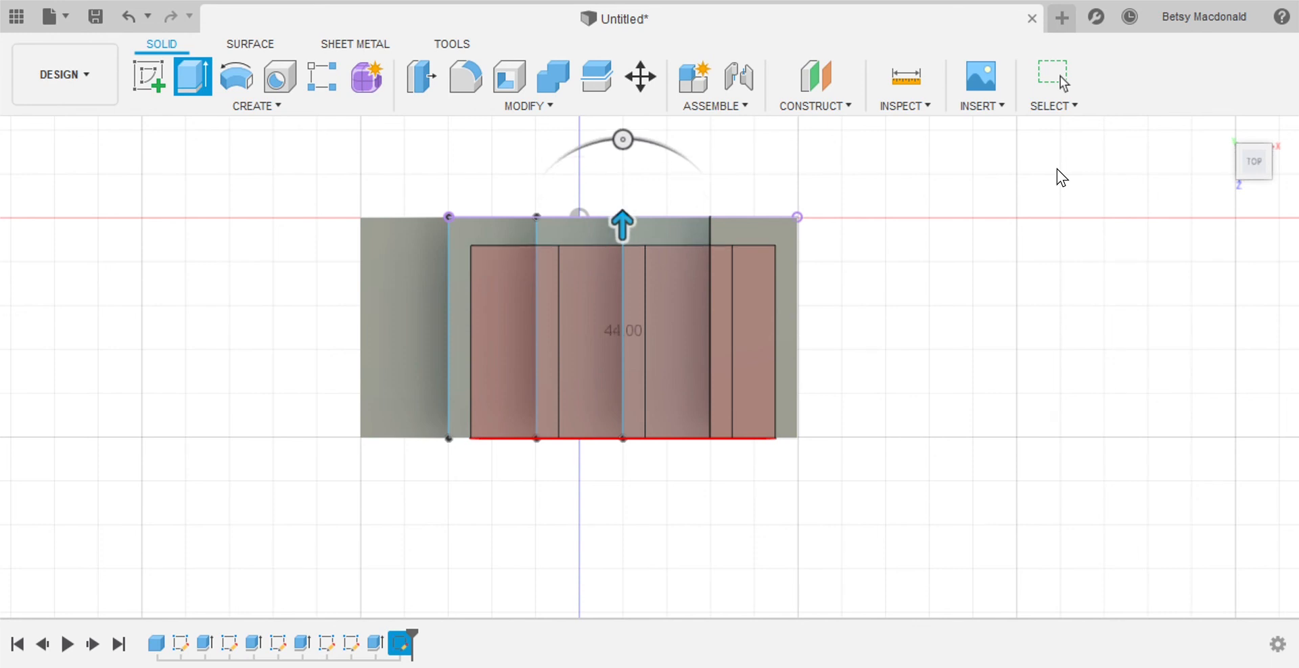
key("BackSpace")
type("5")
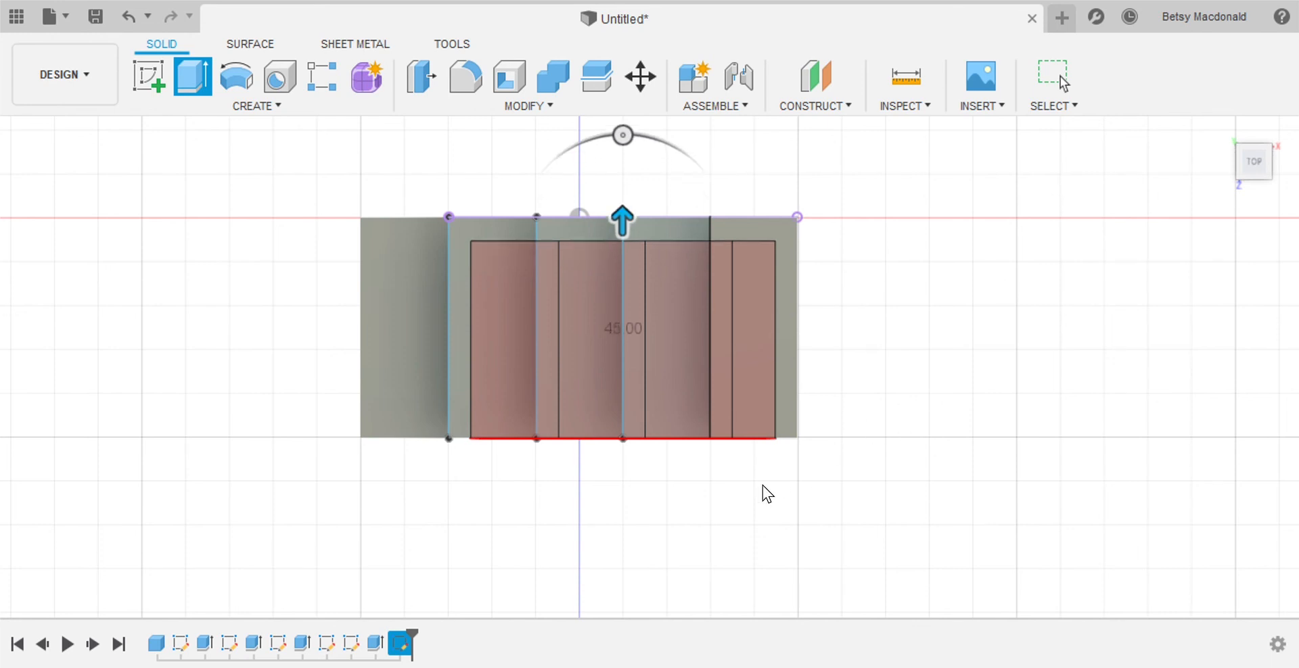
mouse_move(1251, 164)
left_mouse_down()
mouse_move(1237, 140)
mouse_move(1246, 124)
mouse_move(1253, 155)
left_mouse_up()
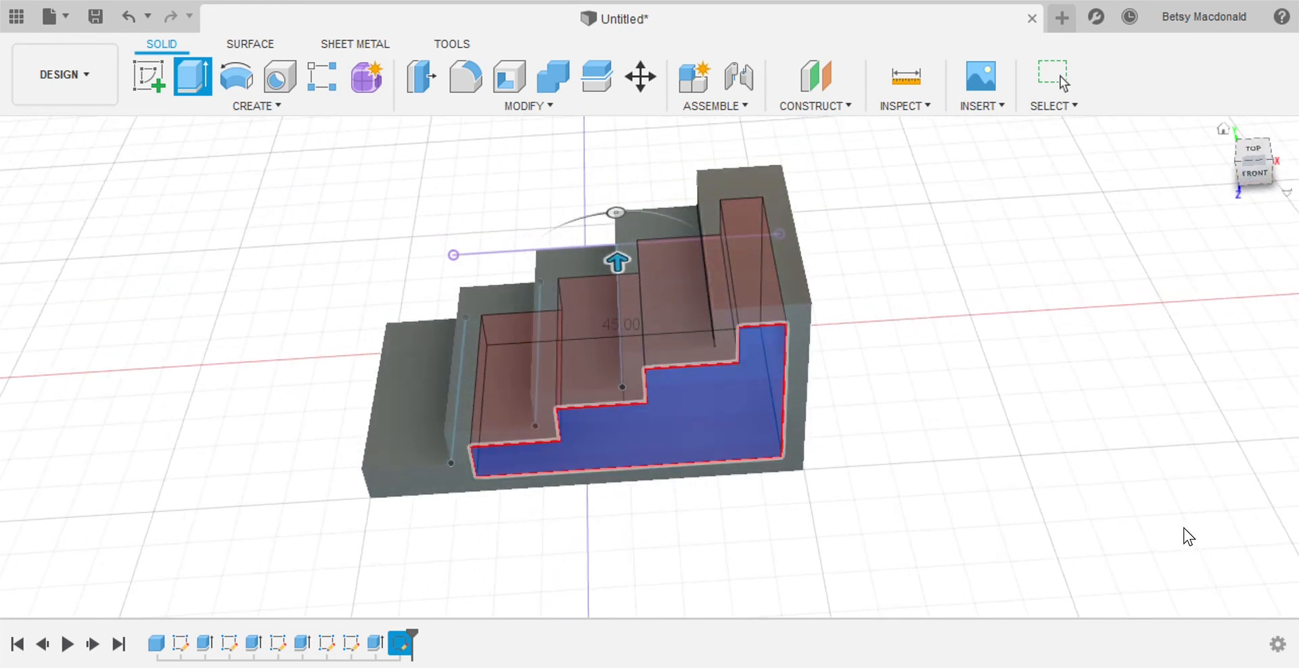
key("Return")
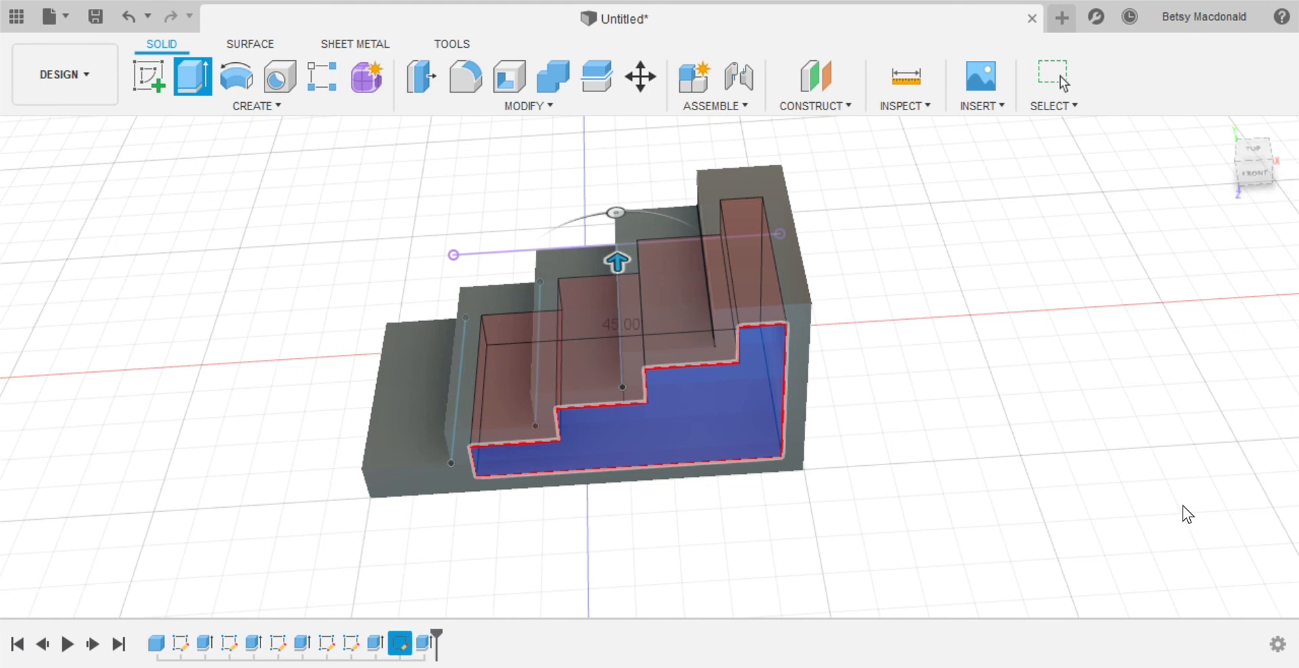
left_click_drag(1252, 179, 1251, 155)
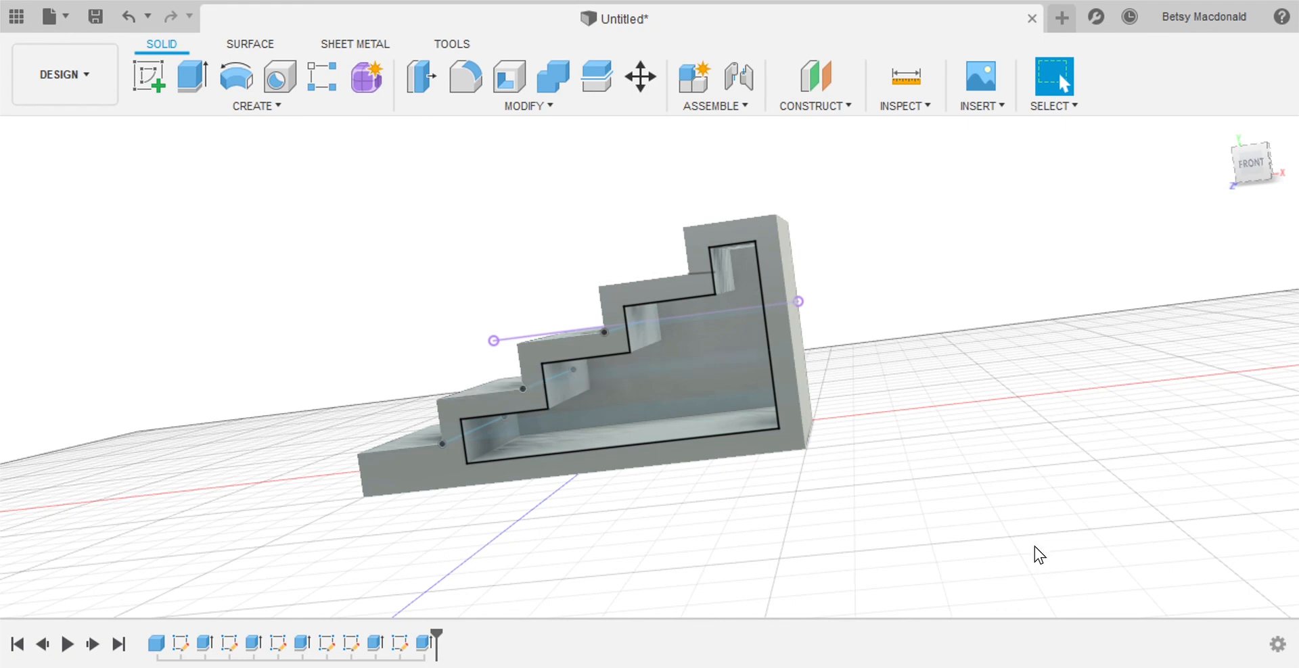
scroll(995, 513, "up", 2)
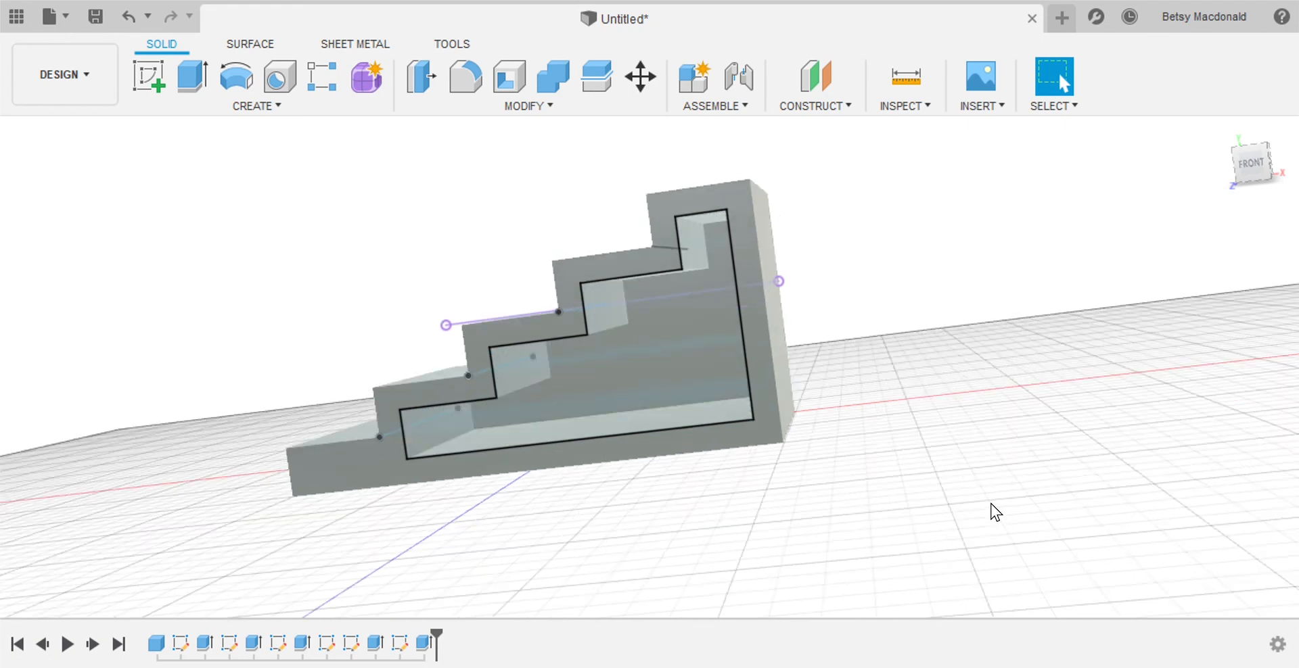
middle_click_drag(1003, 490, 1067, 569)
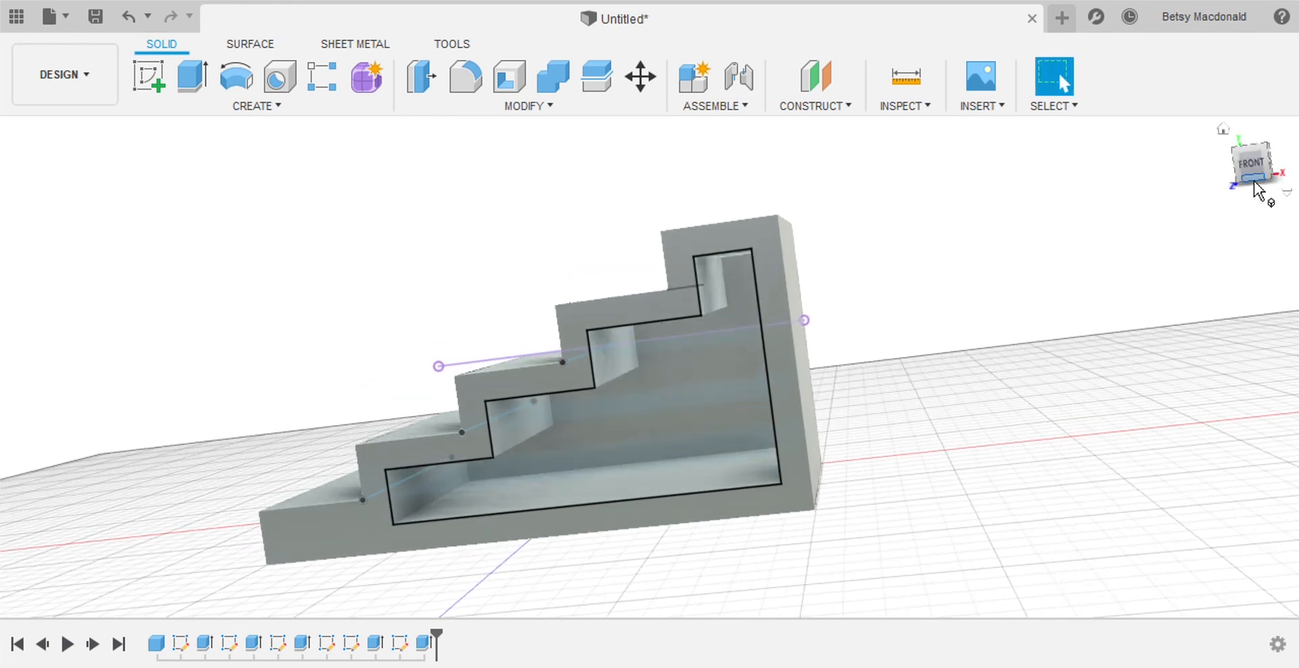
middle_click_drag(1269, 197, 1276, 202, "shift")
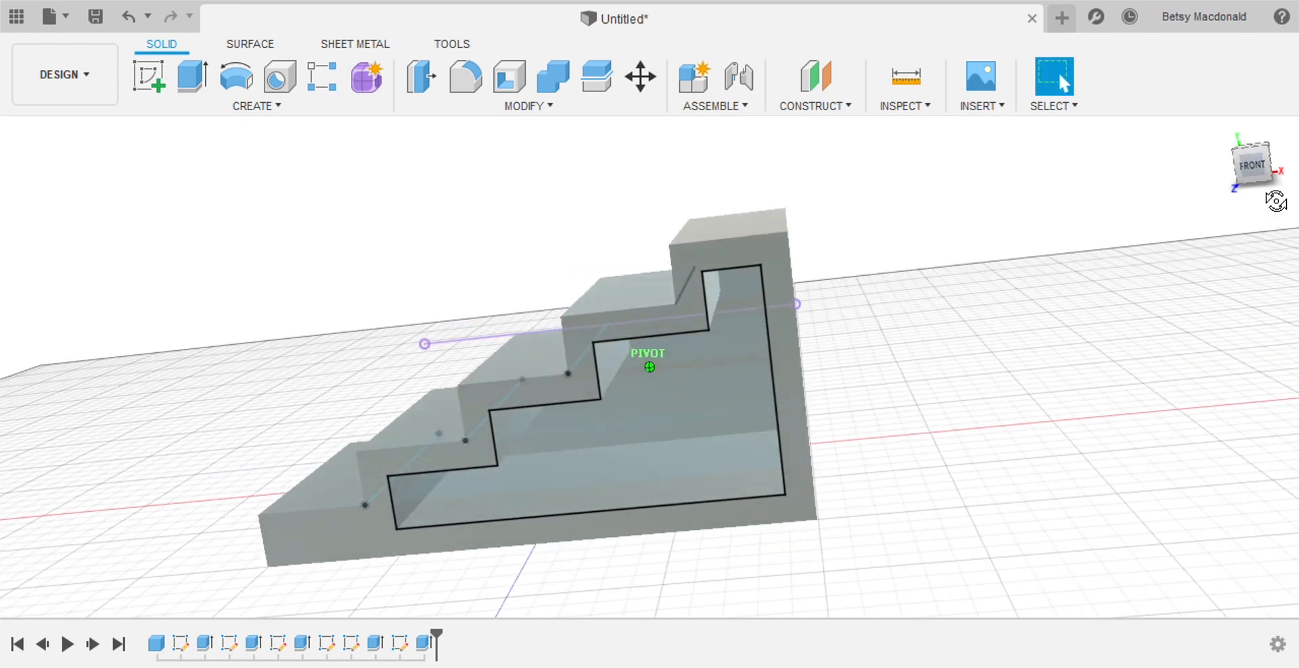